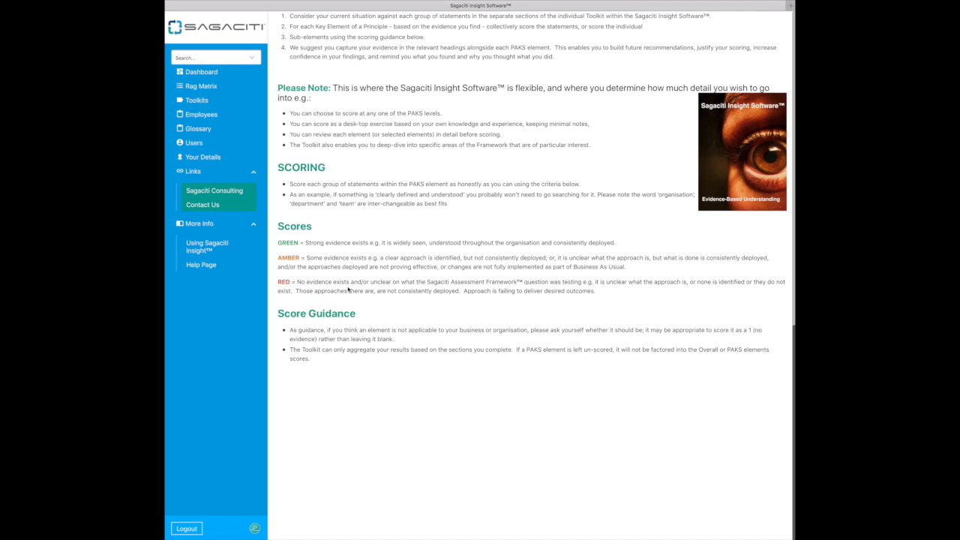
- Open the dashboard and compare the First Assessment chart at Key Element, Approach, Principle and Sub Element levels
{"action": "scroll", "coordinate": [366, 288], "scroll_direction": "up", "scroll_amount": 1}
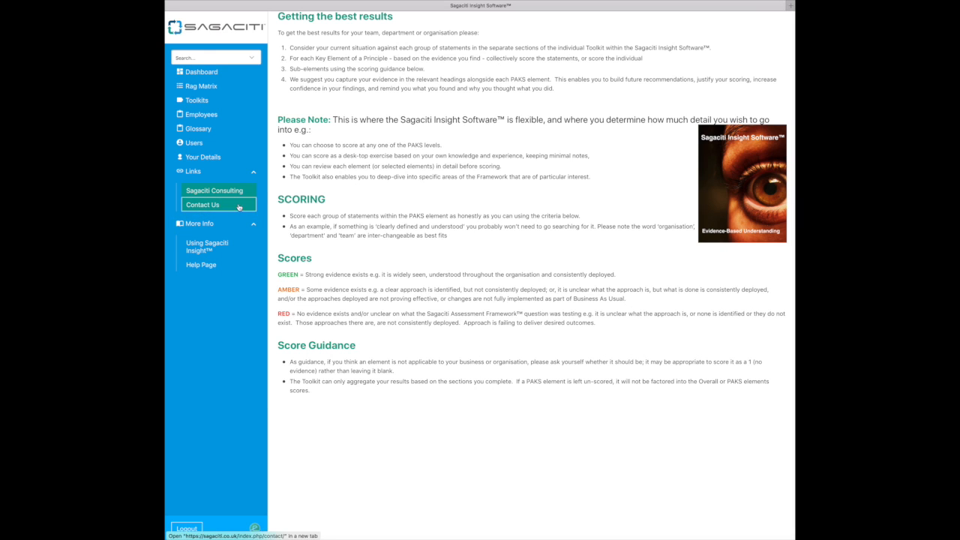
{"action": "left_click", "coordinate": [204, 74]}
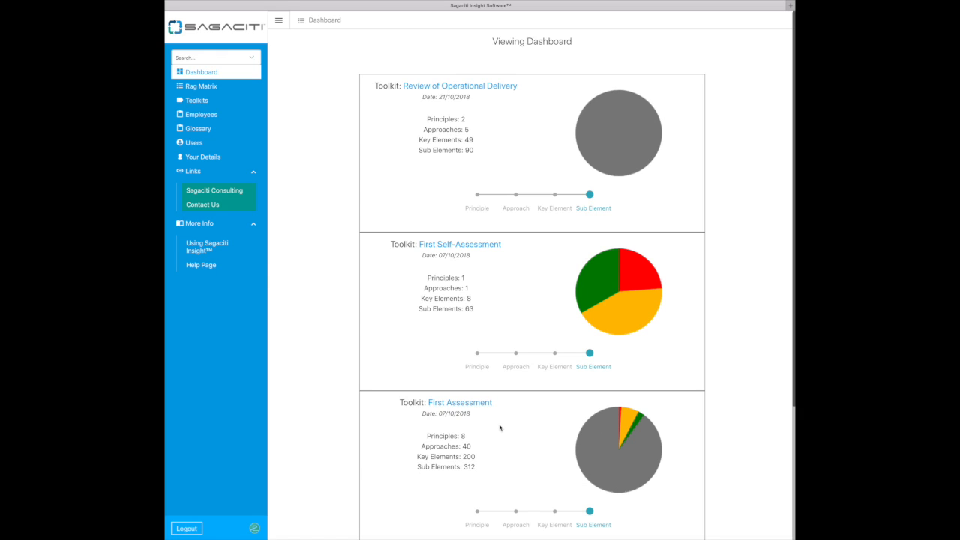
{"action": "left_click", "coordinate": [552, 525]}
{"action": "left_click", "coordinate": [516, 526]}
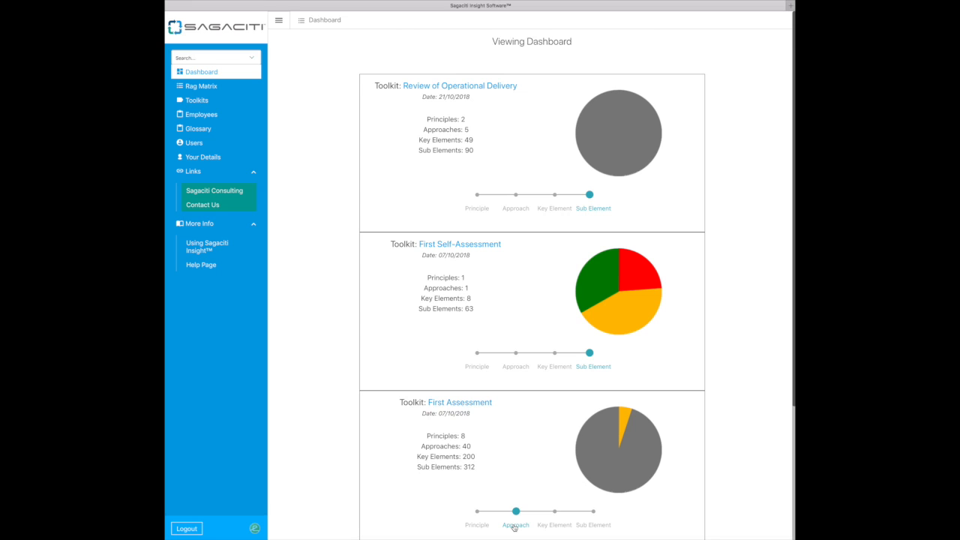
{"action": "left_click", "coordinate": [478, 525]}
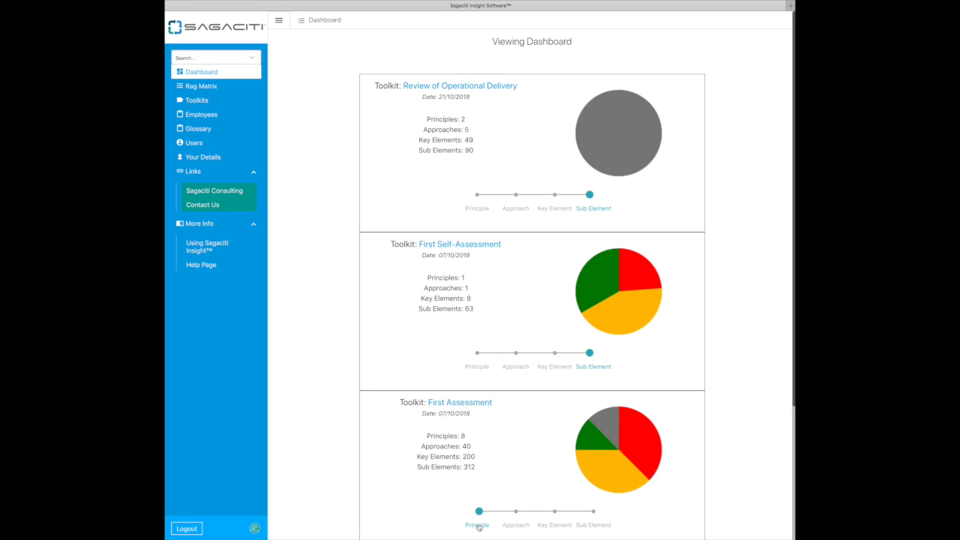
{"action": "left_click", "coordinate": [595, 525]}
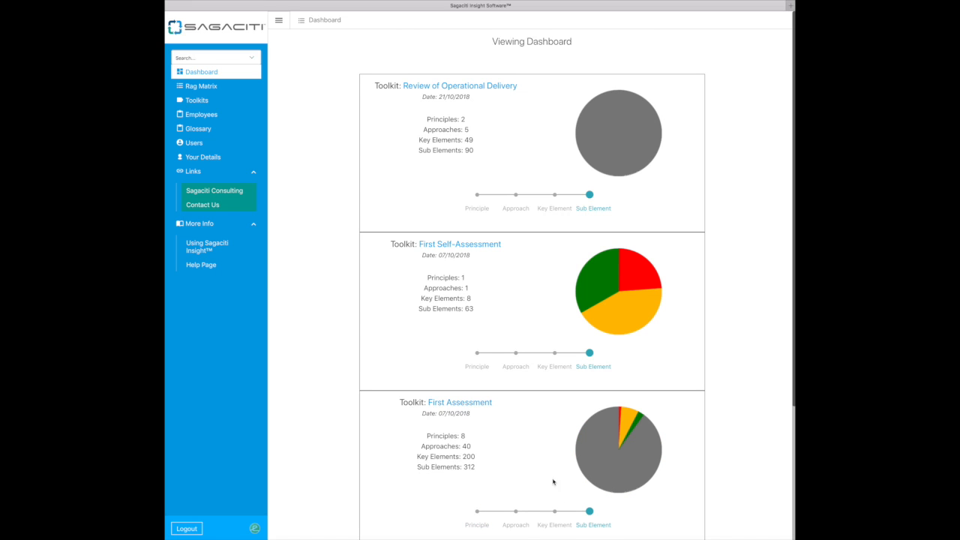
- Open the Rag Matrix for the First Assessment toolkit and check the available toolkits, keeping First Assessment selected
{"action": "left_click", "coordinate": [474, 406]}
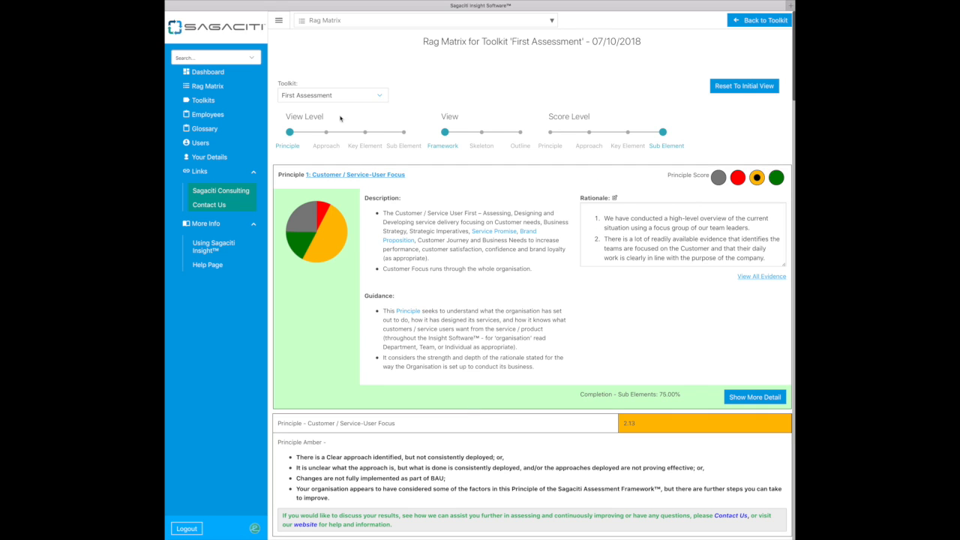
{"action": "left_click", "coordinate": [382, 97]}
{"action": "left_click", "coordinate": [383, 98]}
{"action": "left_click", "coordinate": [382, 96]}
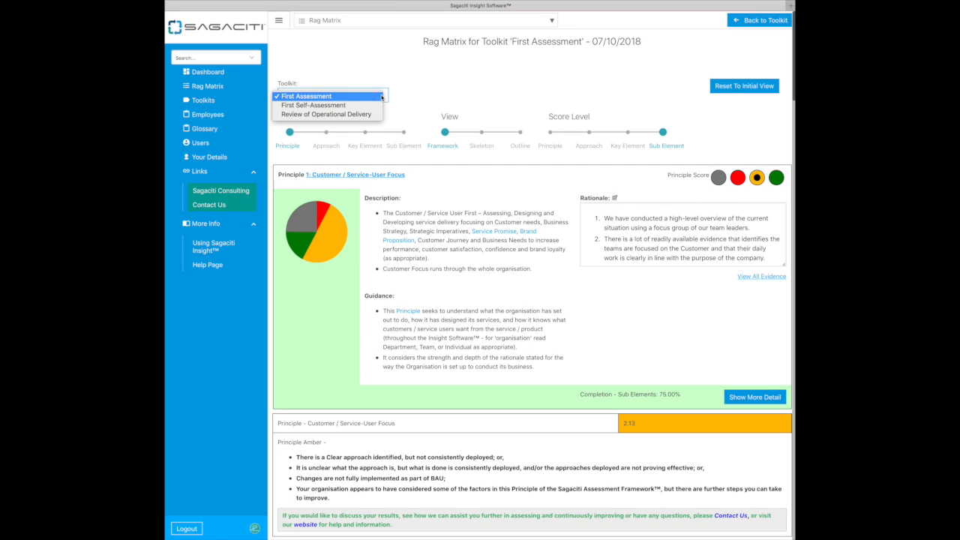
{"action": "left_click", "coordinate": [382, 97]}
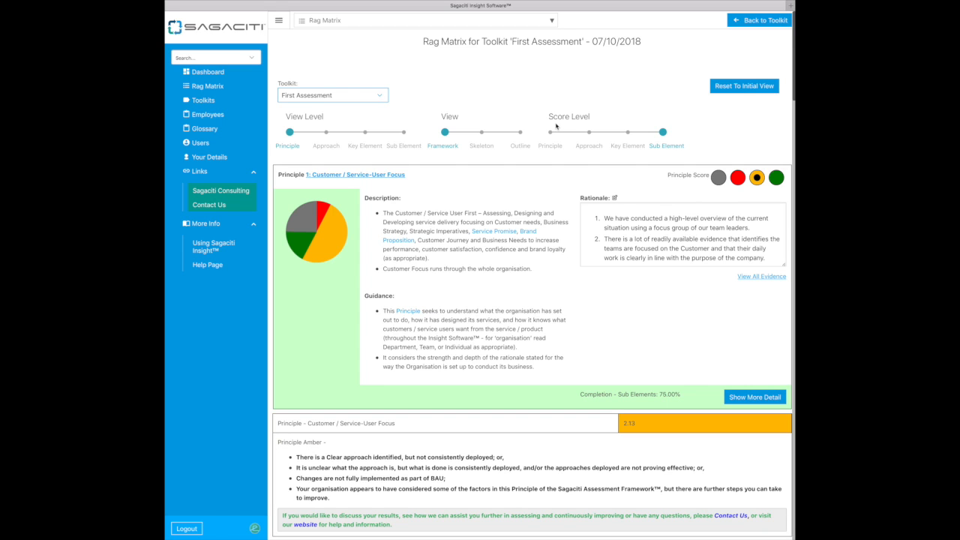
- Compare the Customer / Service-User Focus chart at the Key Element, Approach and Principle score levels, ending on Sub Element
{"action": "left_click", "coordinate": [628, 146]}
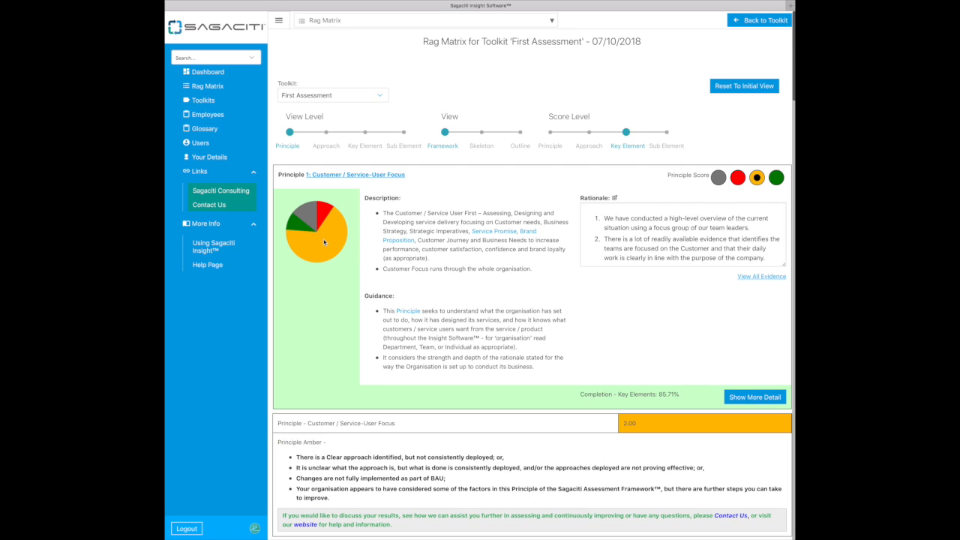
{"action": "left_click", "coordinate": [585, 145]}
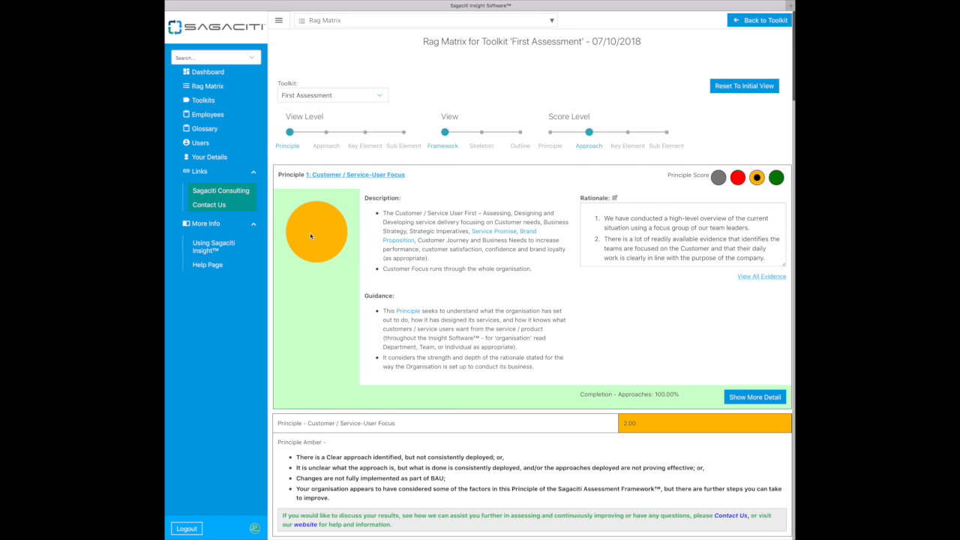
{"action": "left_click", "coordinate": [550, 147]}
{"action": "left_click", "coordinate": [660, 146]}
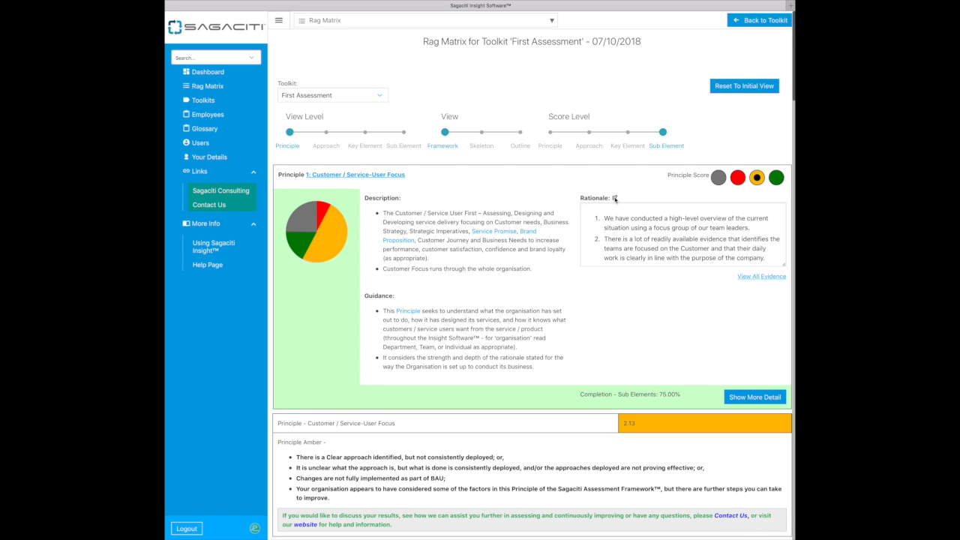
- Add the points "Add more information or evidence here" and "You can include images and links" to the numbered list in Principle 1's rationale
{"action": "left_click", "coordinate": [614, 199]}
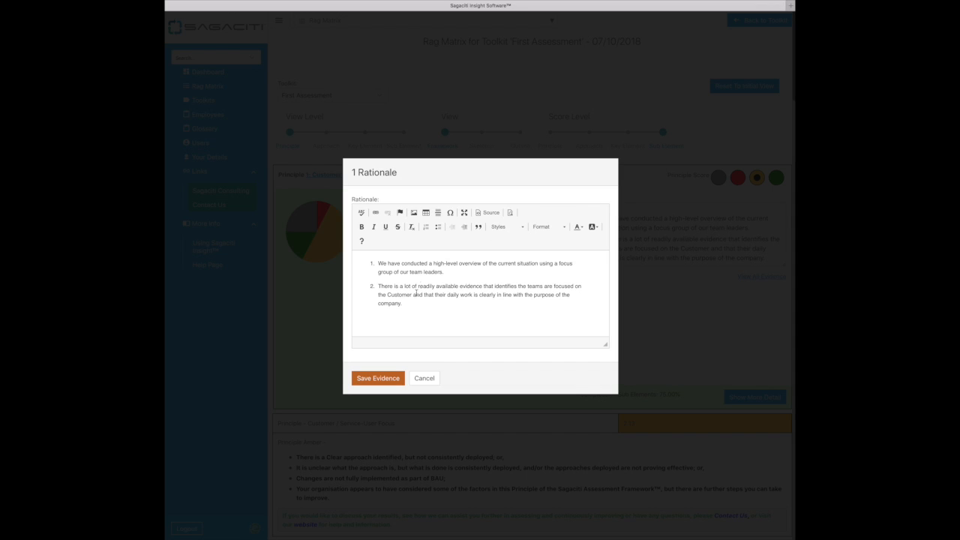
{"action": "left_click", "coordinate": [410, 304]}
{"action": "key", "text": "Return"}
{"action": "type", "text": "Add more information or evidence here "}
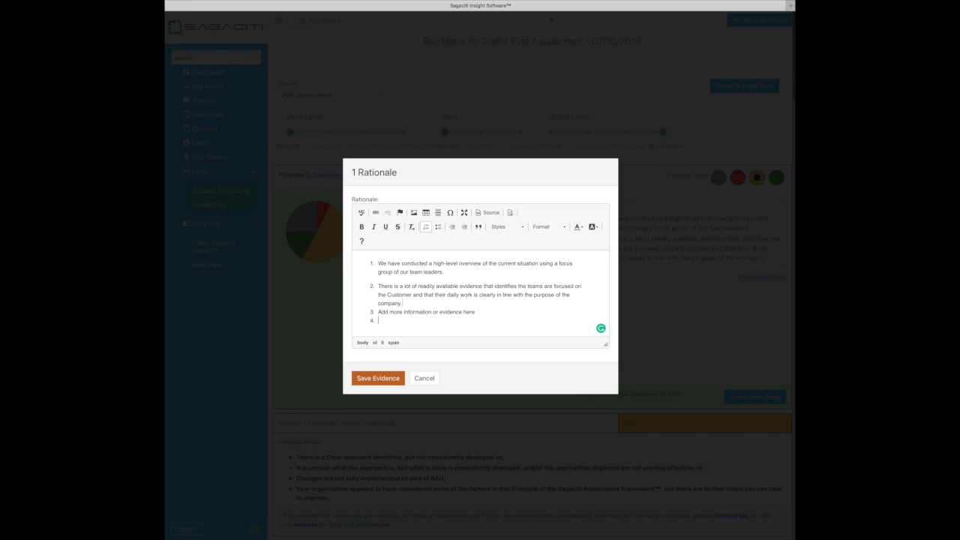
{"action": "type", "text": "You can inlcude images and links"}
- Spell-check the rationale and correct the misspelled word in point 4 to "include"
{"action": "mouse_move", "coordinate": [408, 322]}
{"action": "left_click", "coordinate": [361, 213]}
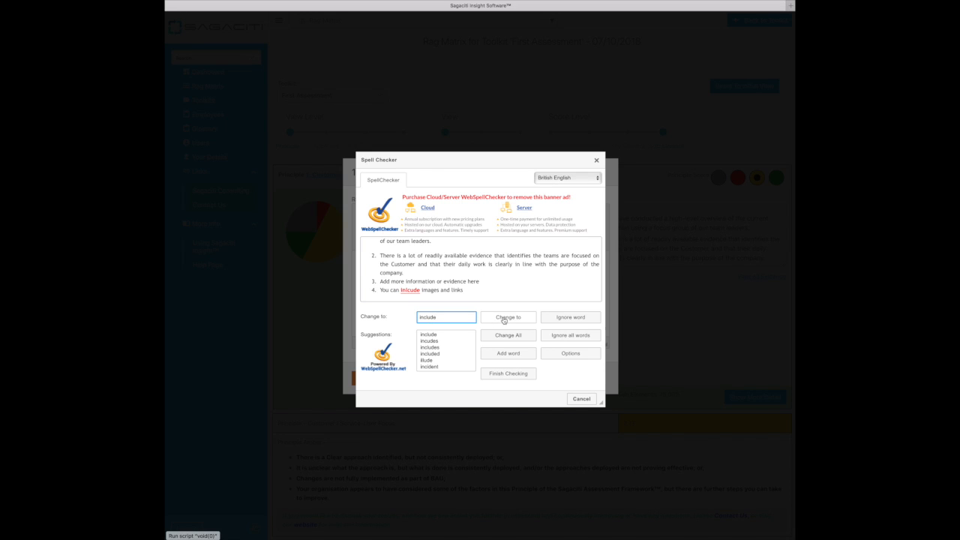
{"action": "left_click", "coordinate": [503, 318]}
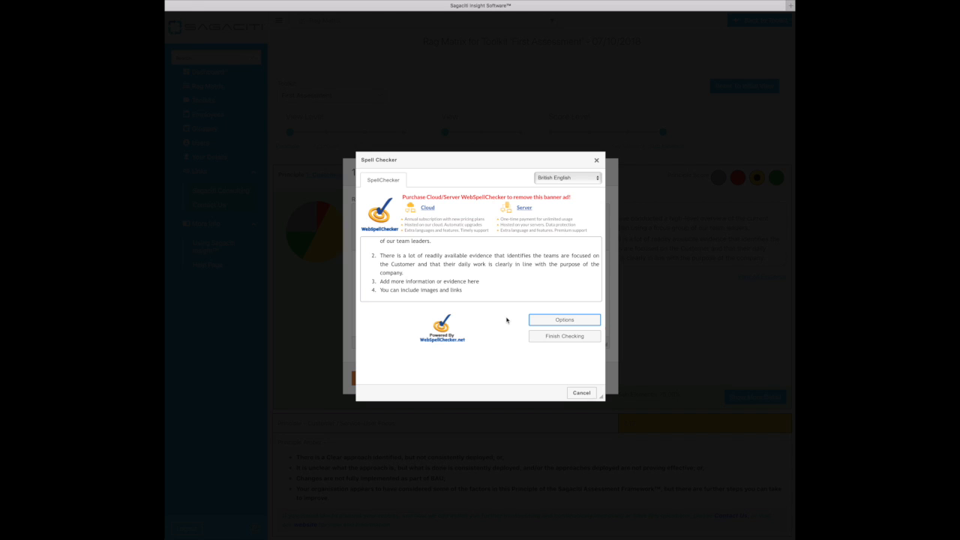
{"action": "left_click", "coordinate": [568, 337]}
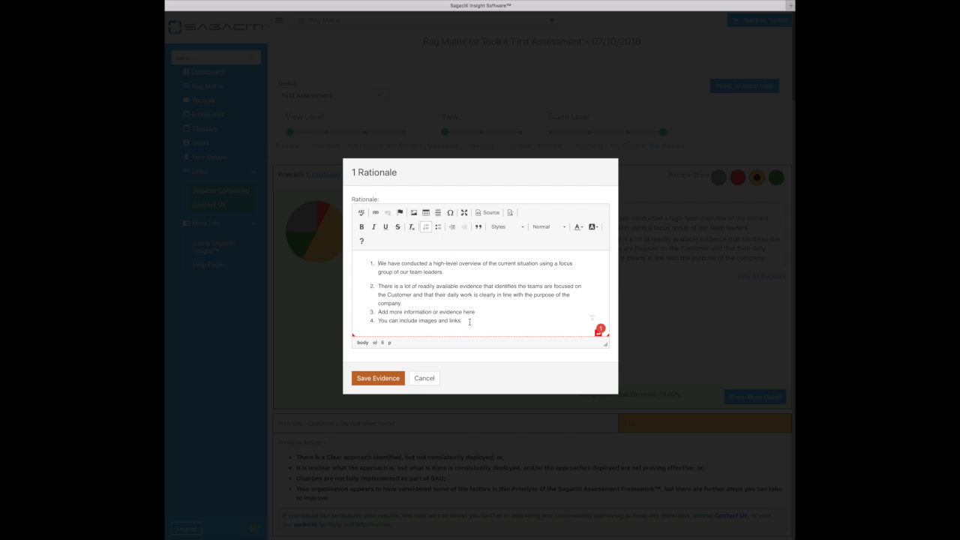
- Below the list, add a Special Container ACTION note asking the Development colleague by name to review our approaches and ensure they are aligned, due 25th
{"action": "key", "text": "Return"}
{"action": "key", "text": "Return"}
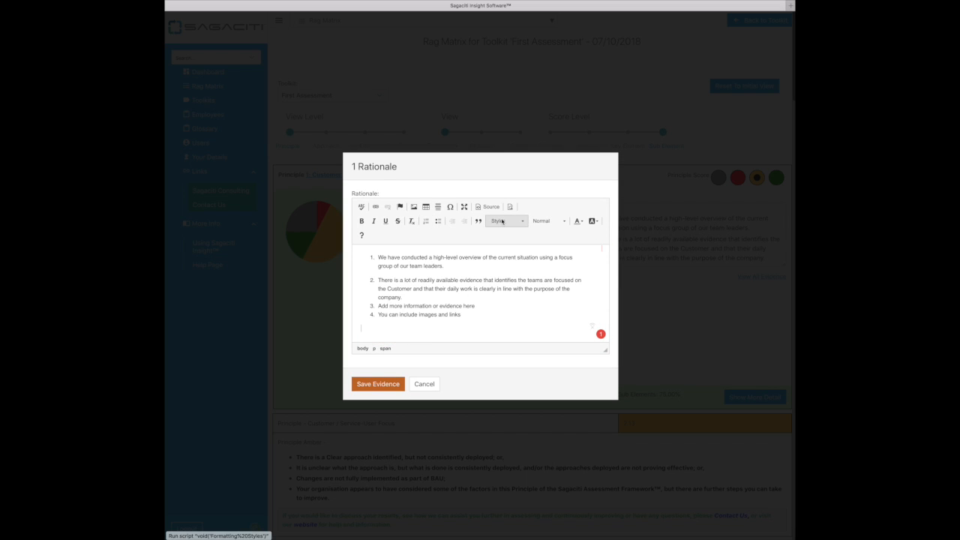
{"action": "left_click", "coordinate": [500, 221]}
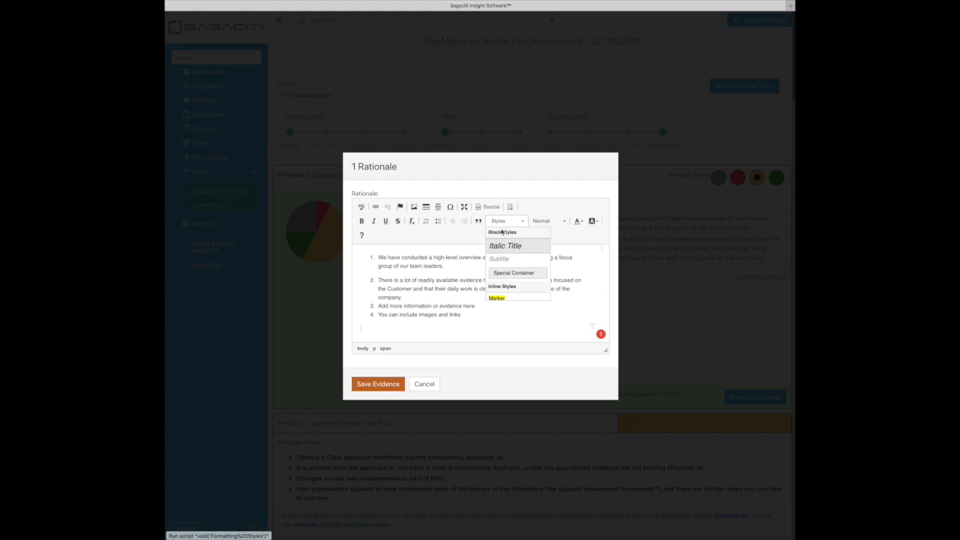
{"action": "left_click", "coordinate": [502, 271]}
{"action": "type", "text": "ACTION"}
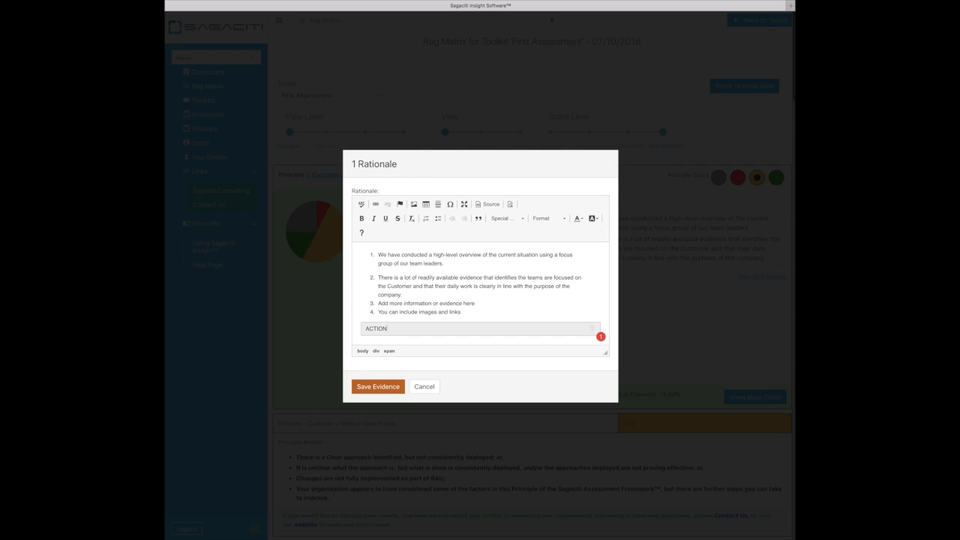
{"action": "type", "text": ": CLaire from Developemtn to review our approaches and"}
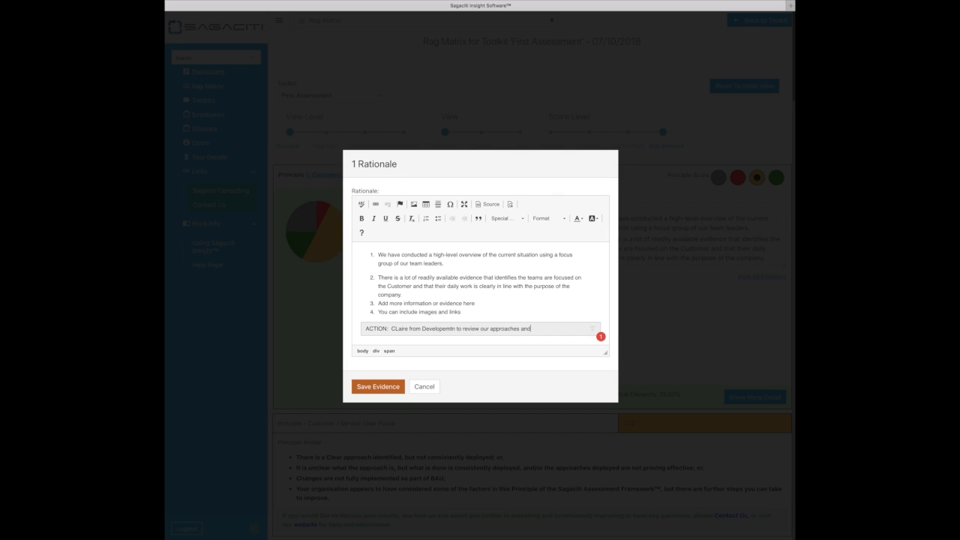
{"action": "type", "text": " ensure they are aligne"}
{"action": "type", "text": "d."}
{"action": "type", "text": "please.  Due"}
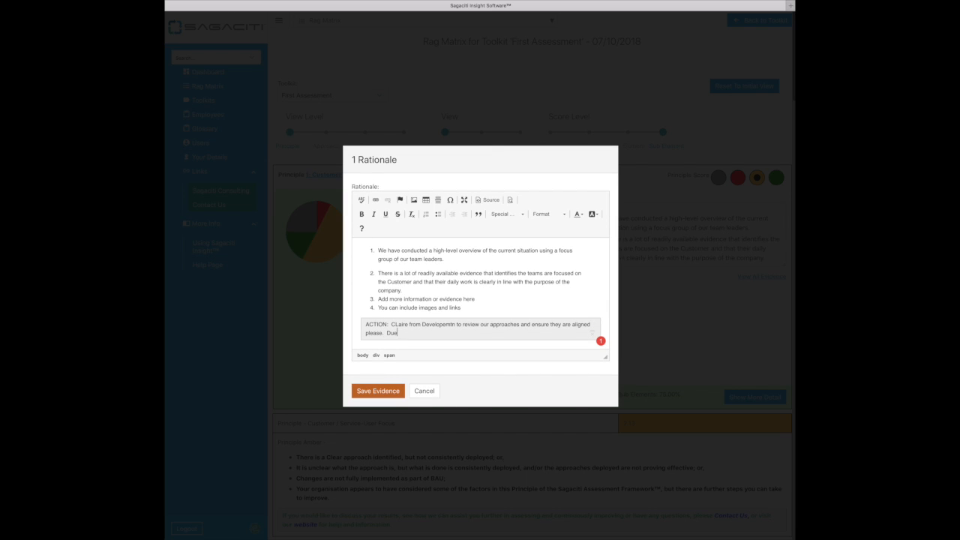
{"action": "type", "text": " 25th."}
- Spell-check the ACTION note, correcting the colleague's name and "Development" and ignoring "25th"
{"action": "left_click", "coordinate": [361, 199]}
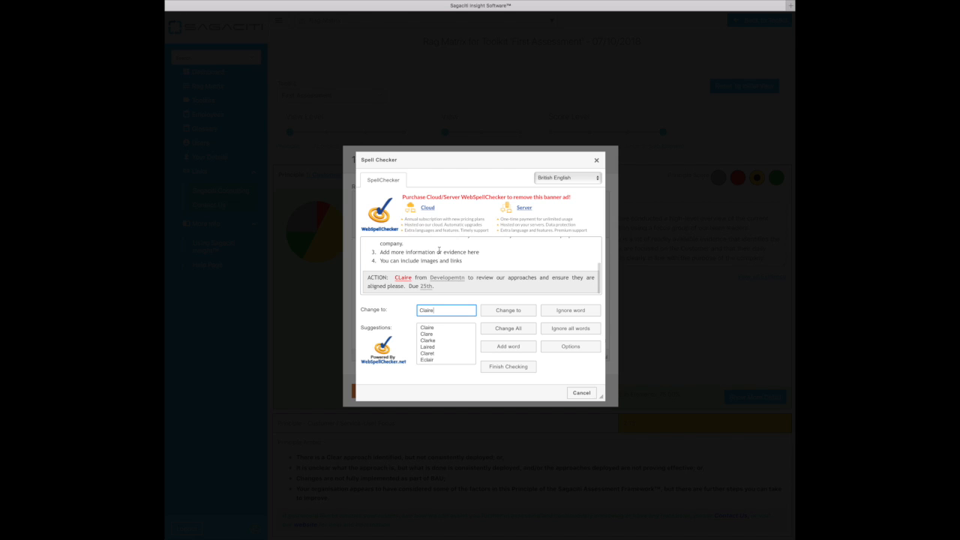
{"action": "left_click", "coordinate": [508, 310]}
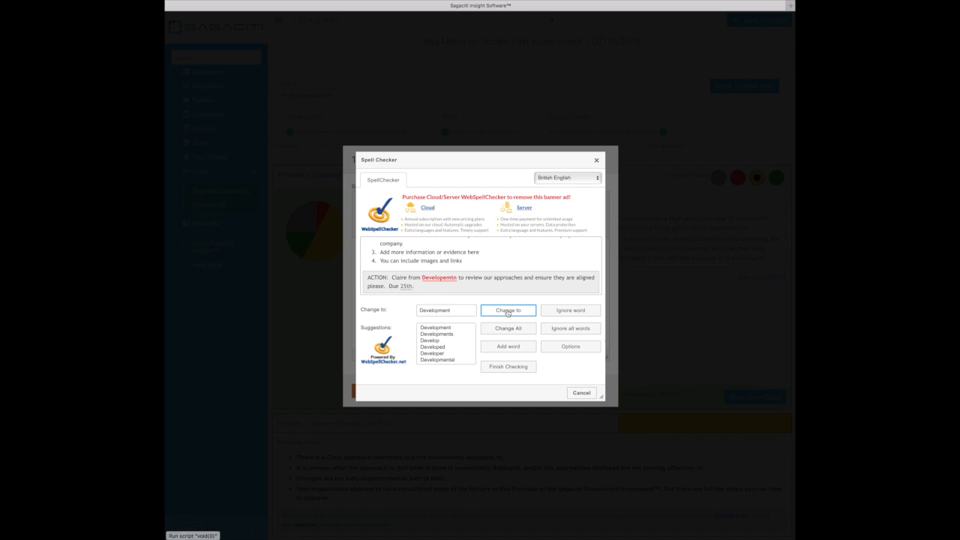
{"action": "left_click", "coordinate": [508, 311]}
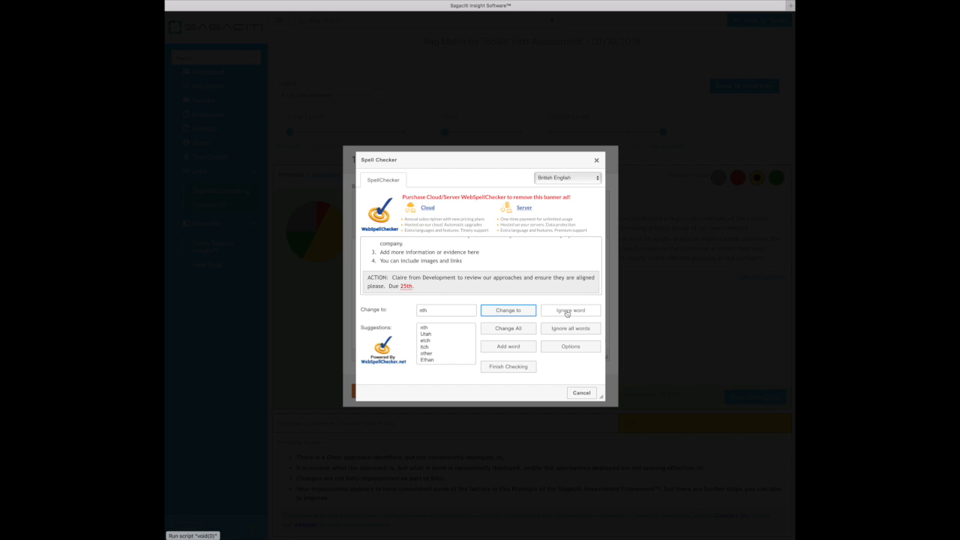
{"action": "left_click", "coordinate": [568, 313]}
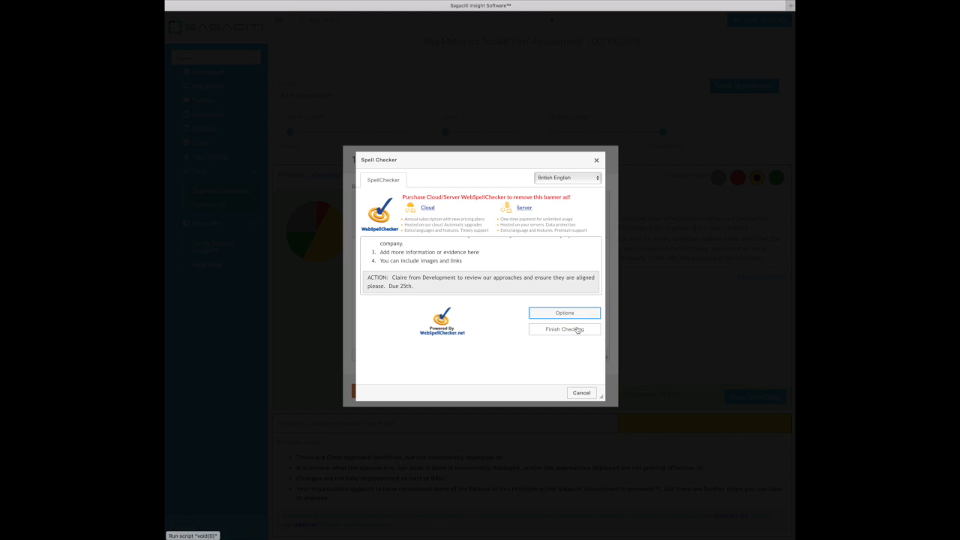
{"action": "left_click", "coordinate": [578, 330]}
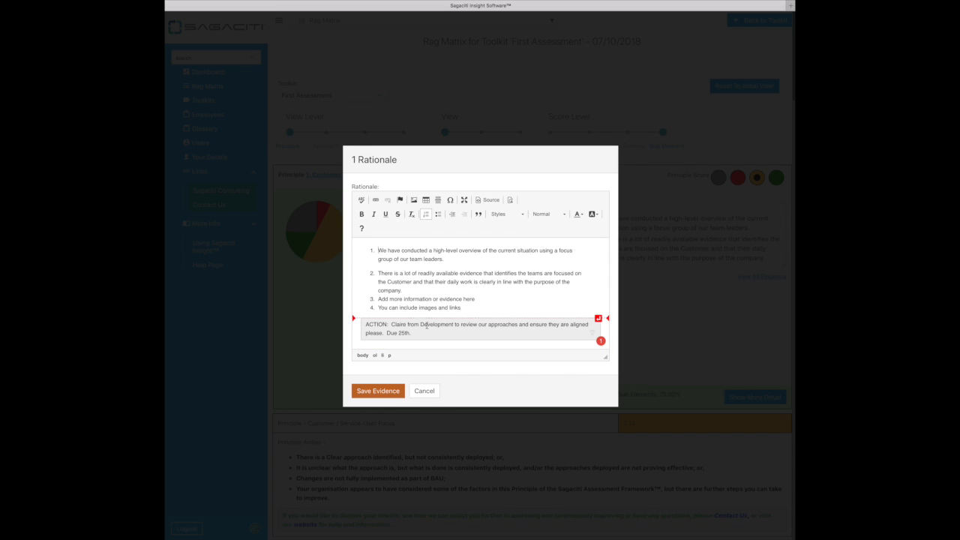
- Colour the whole ACTION note's text blue
{"action": "left_click_drag", "start_coordinate": [412, 333], "coordinate": [366, 325]}
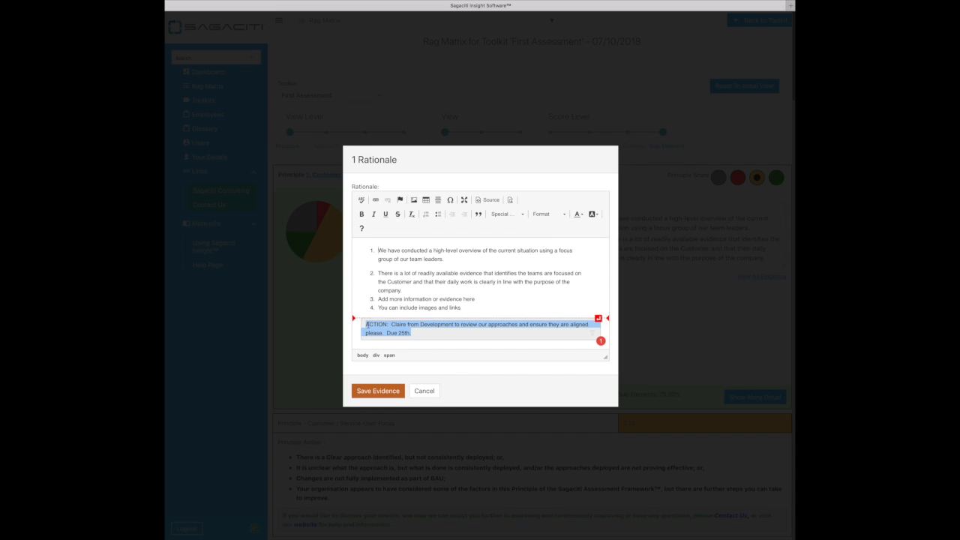
{"action": "left_click", "coordinate": [578, 215]}
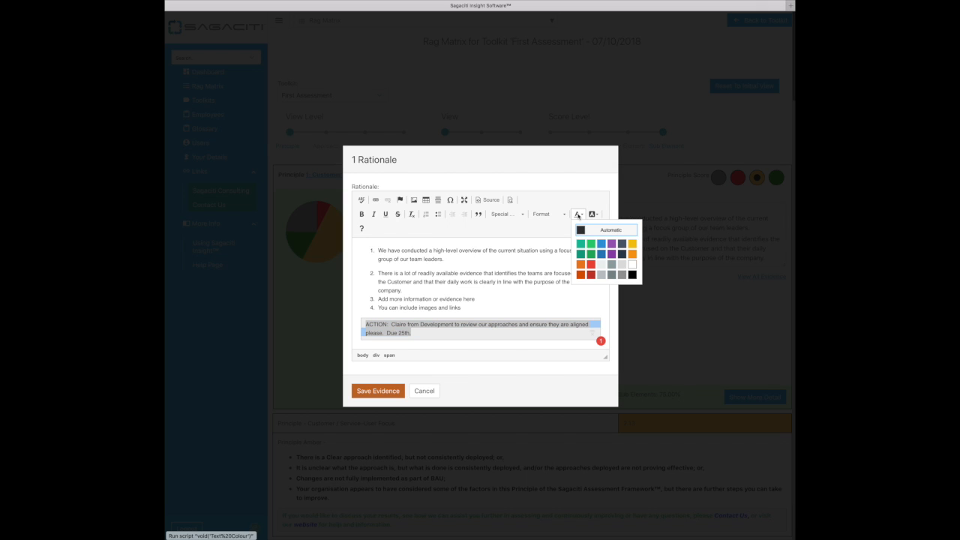
{"action": "left_click", "coordinate": [602, 259]}
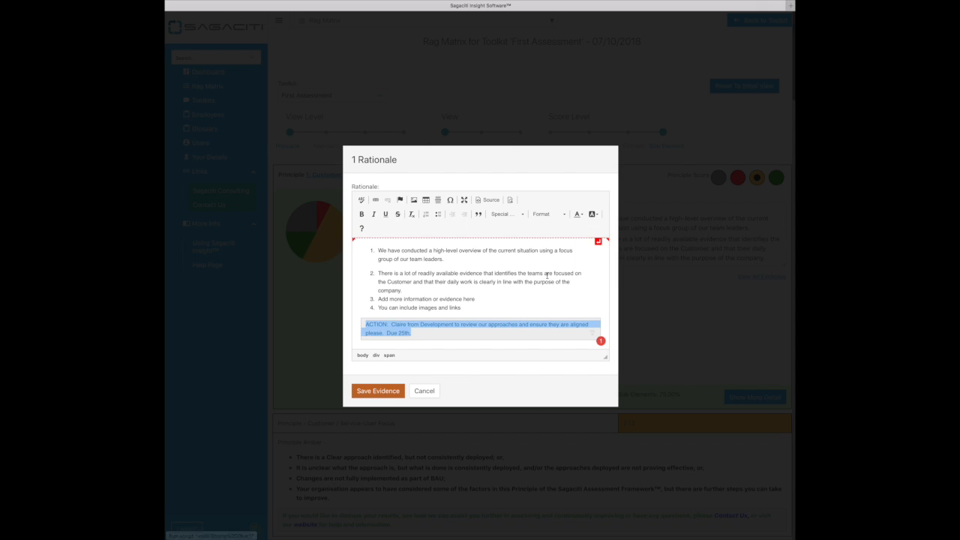
{"action": "left_click", "coordinate": [473, 299]}
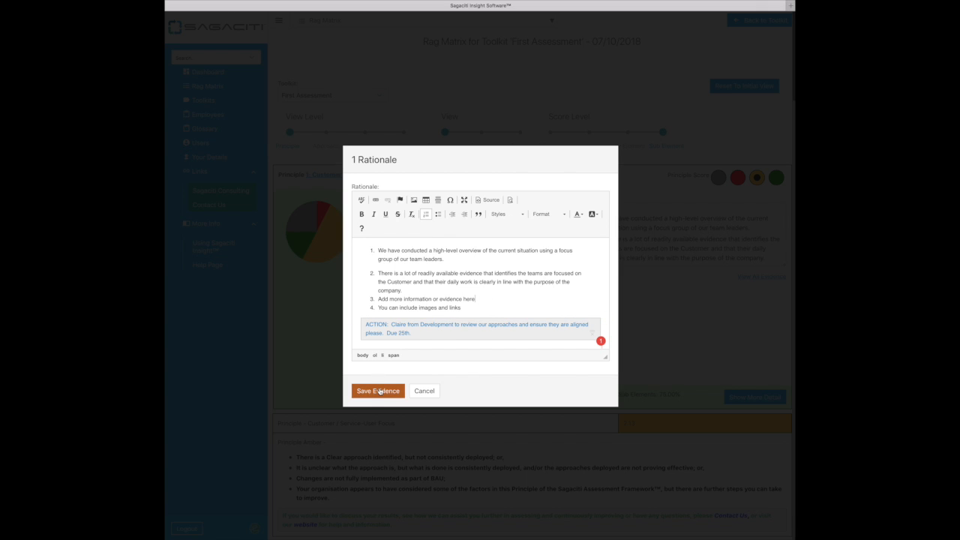
- Make the whole ACTION note bold and save the Principle 1 rationale
{"action": "left_click_drag", "start_coordinate": [412, 335], "coordinate": [366, 325]}
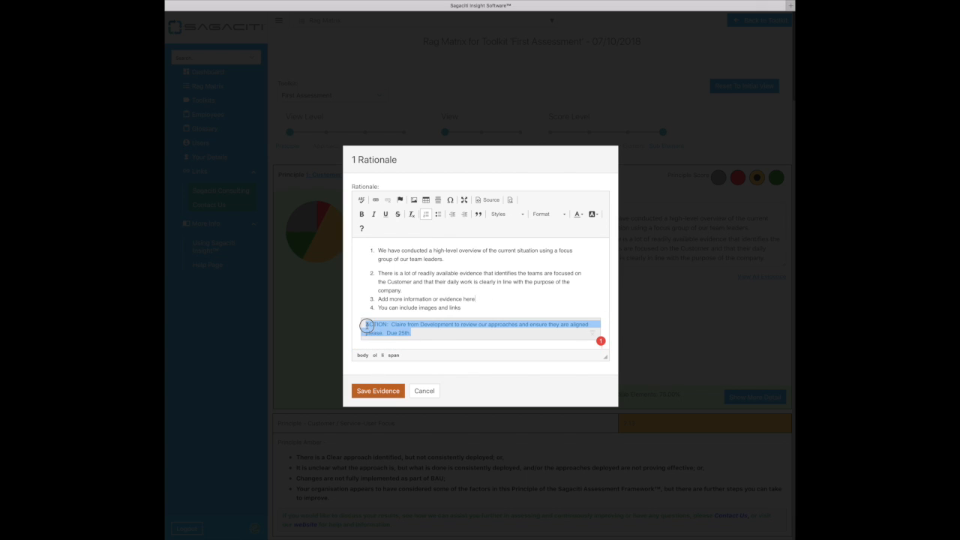
{"action": "left_click", "coordinate": [361, 214]}
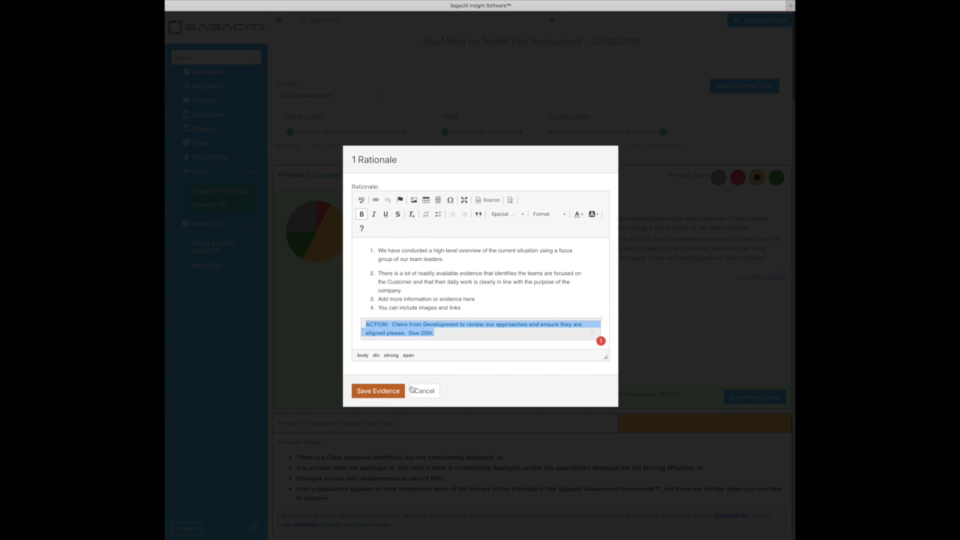
{"action": "left_click", "coordinate": [385, 391]}
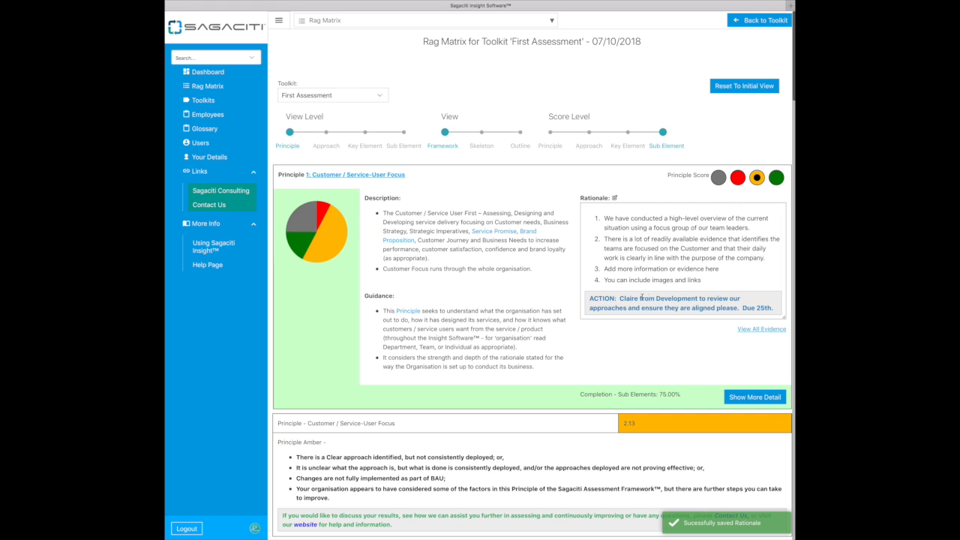
- Enlarge Principle 1's rationale box slightly in height and set the matrix's View Level to Approach
{"action": "left_click_drag", "start_coordinate": [784, 316], "coordinate": [772, 334]}
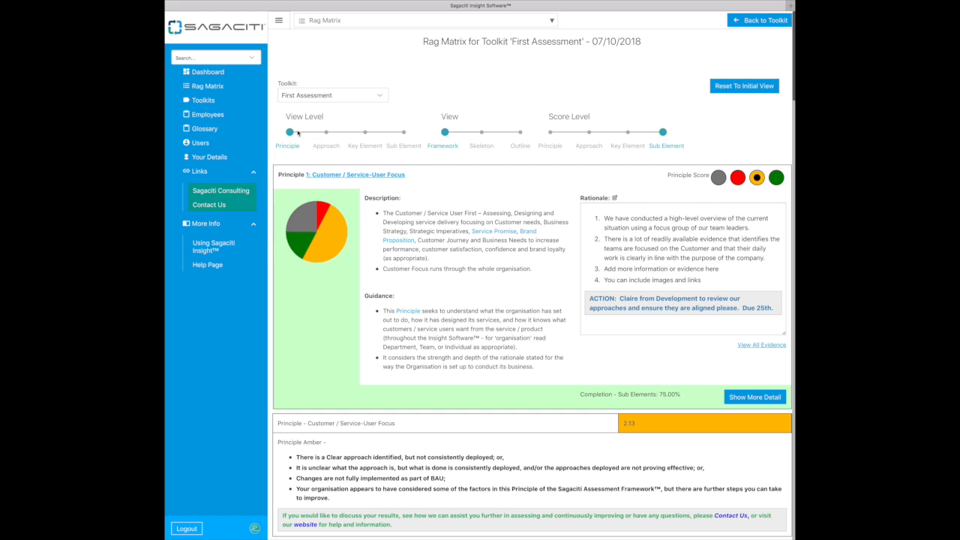
{"action": "left_click", "coordinate": [325, 148]}
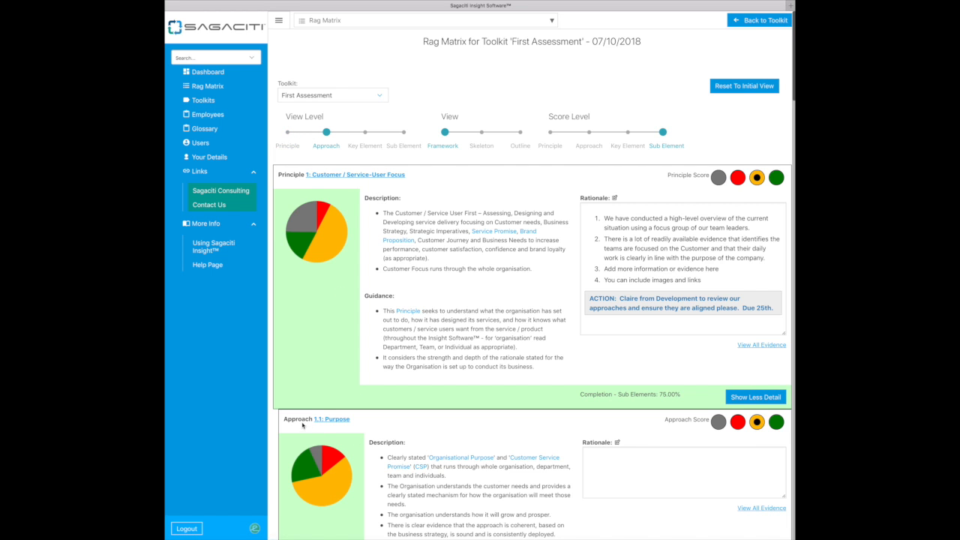
- Look over Approaches 1.1 Purpose and 1.2 Customer Experience, and set the matrix's View Level to Key Element
{"action": "scroll", "coordinate": [360, 429], "scroll_direction": "down", "scroll_amount": 2}
{"action": "scroll", "coordinate": [360, 429], "scroll_direction": "down", "scroll_amount": 4}
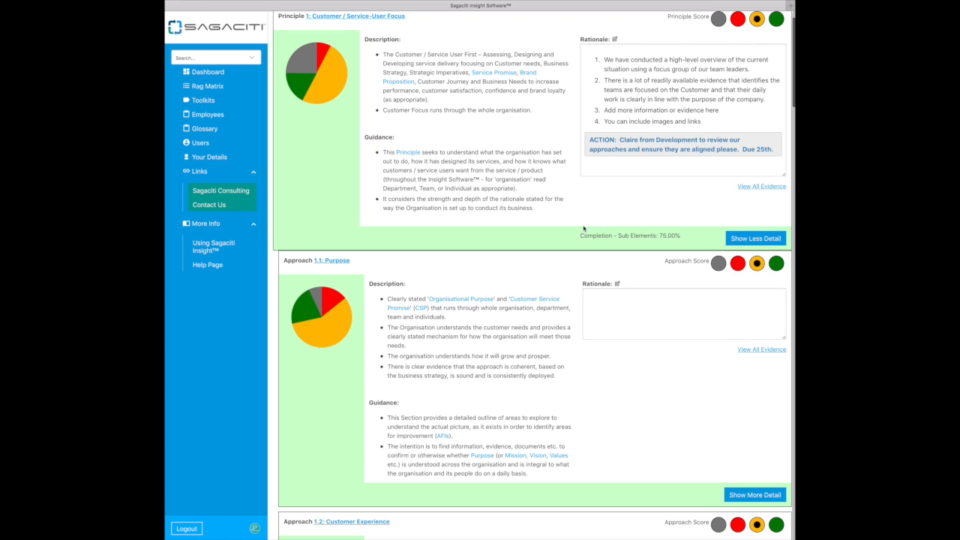
{"action": "scroll", "coordinate": [584, 228], "scroll_direction": "up", "scroll_amount": 3}
{"action": "scroll", "coordinate": [584, 228], "scroll_direction": "down", "scroll_amount": 3}
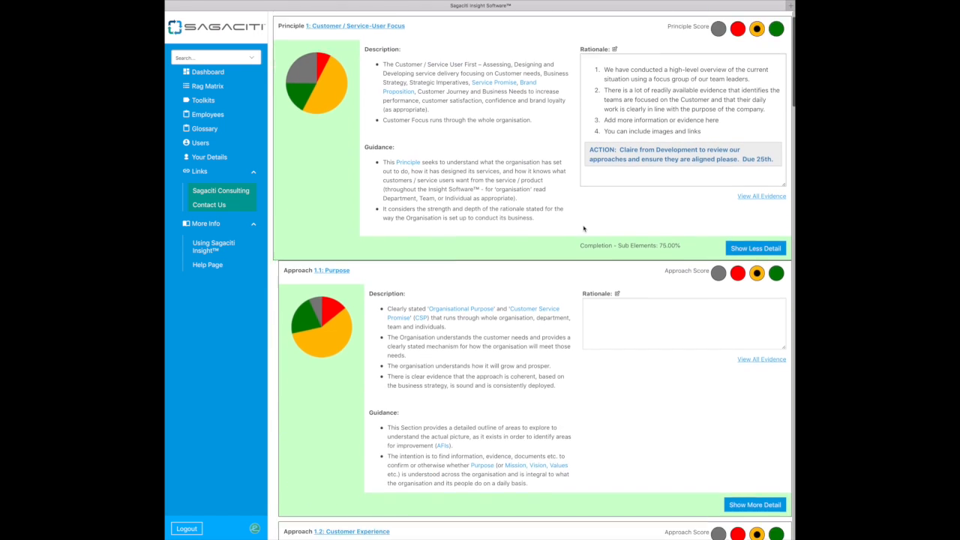
{"action": "scroll", "coordinate": [584, 229], "scroll_direction": "down", "scroll_amount": 4}
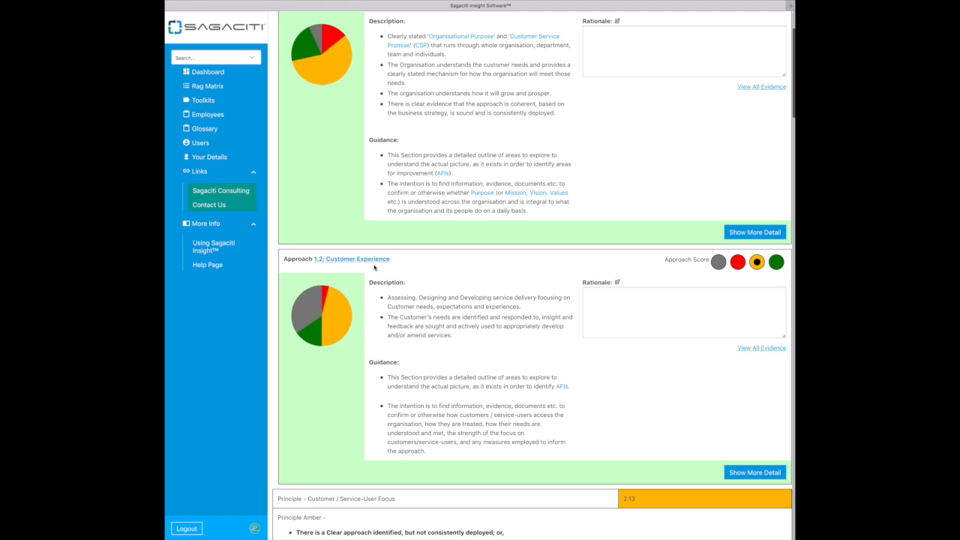
{"action": "scroll", "coordinate": [374, 268], "scroll_direction": "up", "scroll_amount": 6}
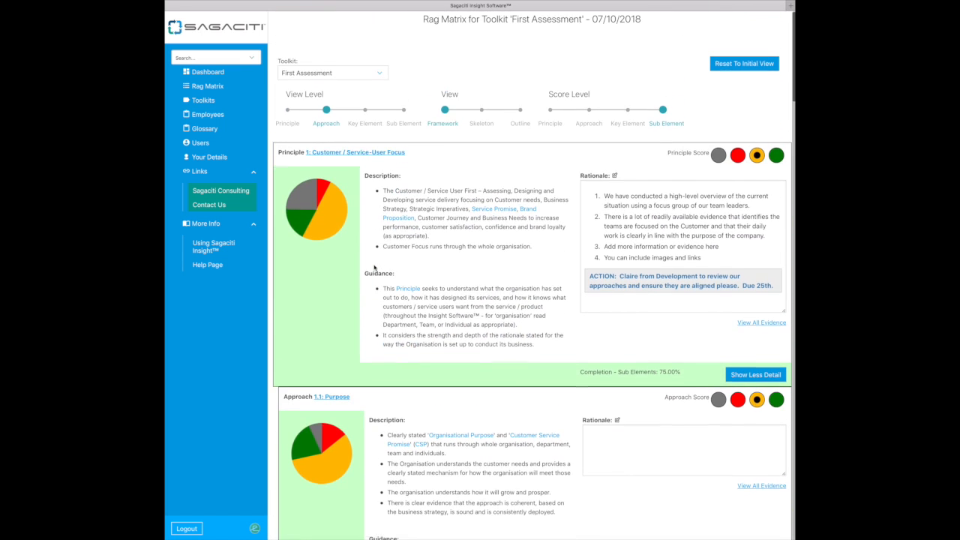
{"action": "left_click", "coordinate": [364, 130]}
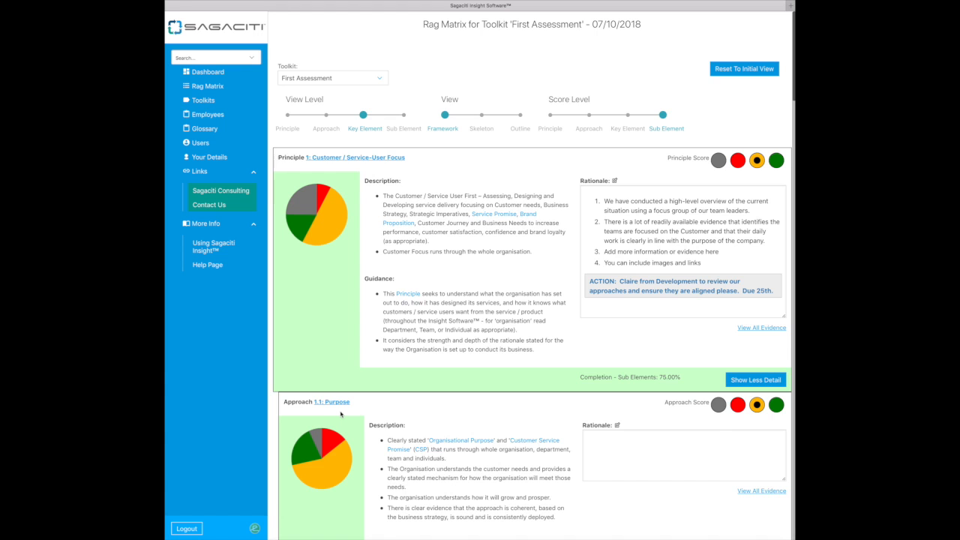
{"action": "scroll", "coordinate": [341, 414], "scroll_direction": "down", "scroll_amount": 3}
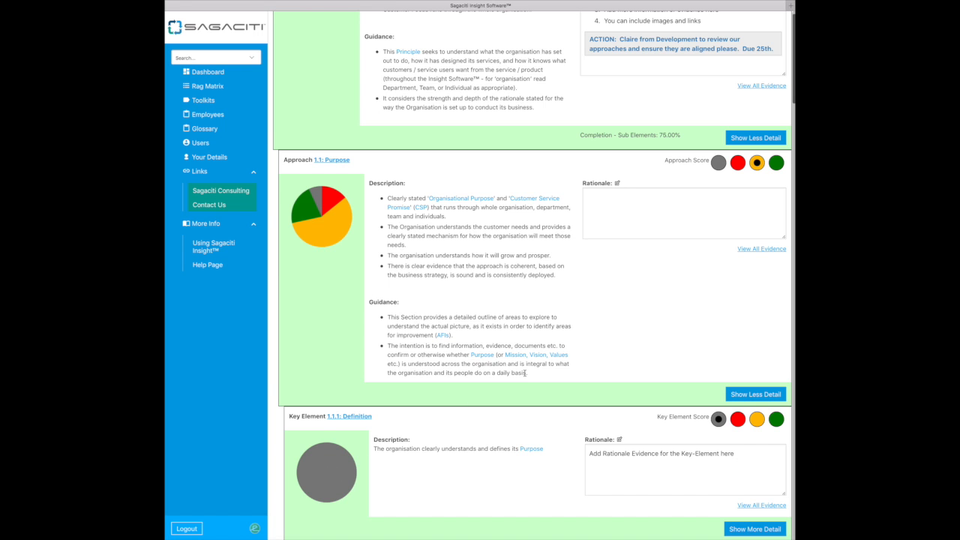
{"action": "scroll", "coordinate": [523, 380], "scroll_direction": "up", "scroll_amount": 4}
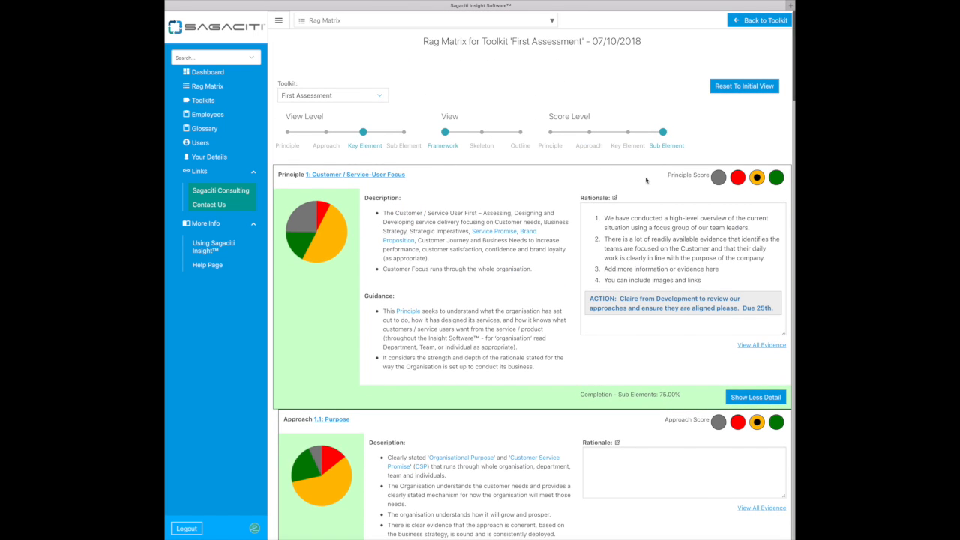
- Set the matrix's Score Level to Key Element and bring Key Element 1.1.1 Definition into view
{"action": "left_click", "coordinate": [629, 147]}
{"action": "scroll", "coordinate": [411, 282], "scroll_direction": "down", "scroll_amount": 1}
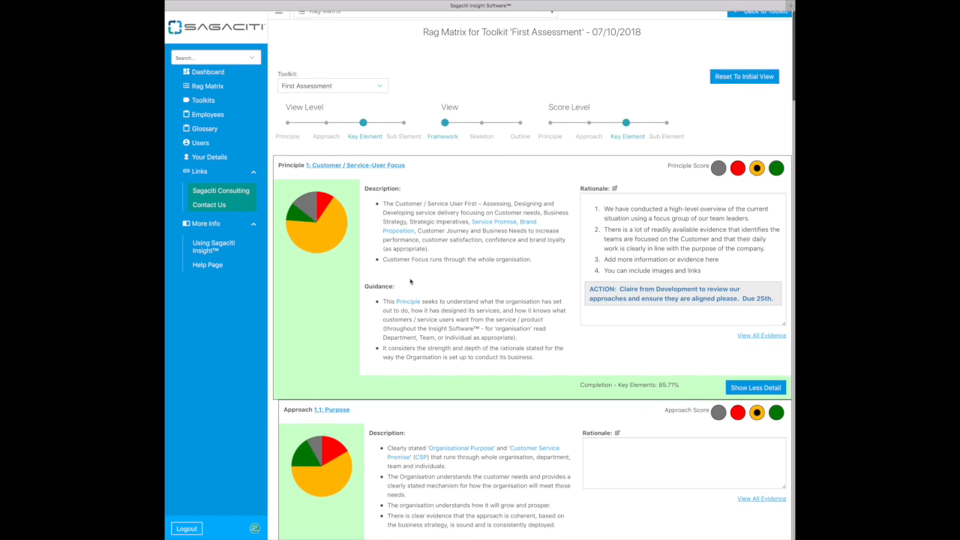
{"action": "scroll", "coordinate": [410, 281], "scroll_direction": "down", "scroll_amount": 6}
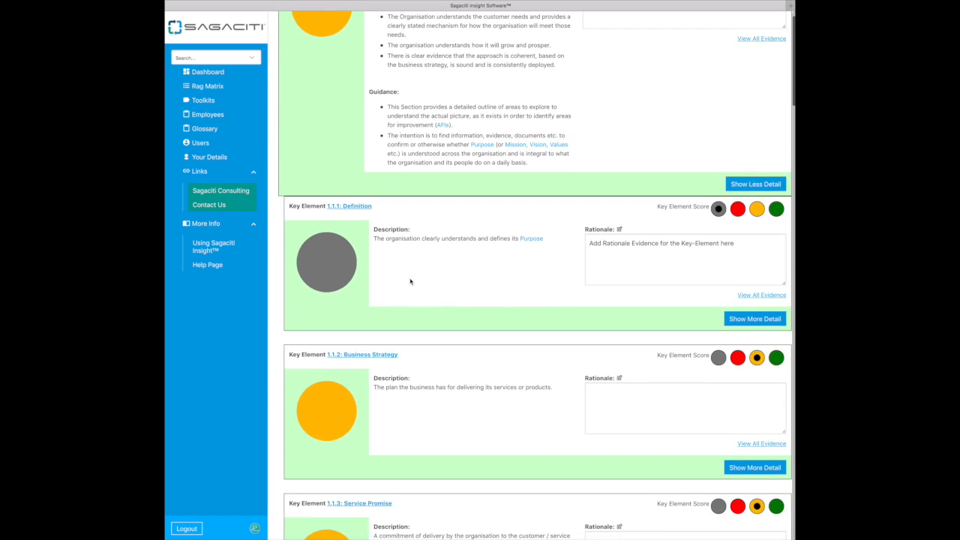
{"action": "scroll", "coordinate": [411, 281], "scroll_direction": "down", "scroll_amount": 1}
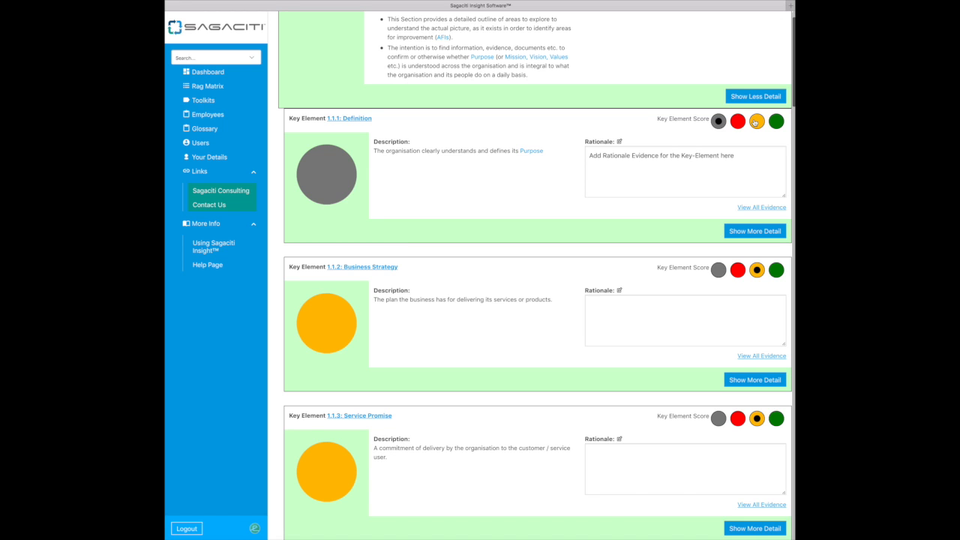
- Add "When you update the radio button for the RAG score it will update the RAG chart" to Key Element 1.1.1's rationale and save it
{"action": "left_click", "coordinate": [620, 141]}
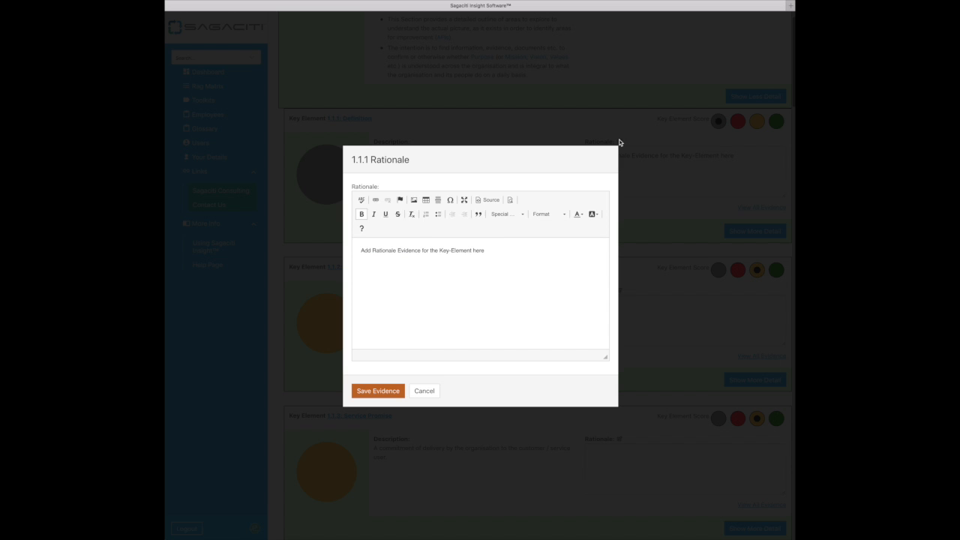
{"action": "left_click", "coordinate": [494, 261]}
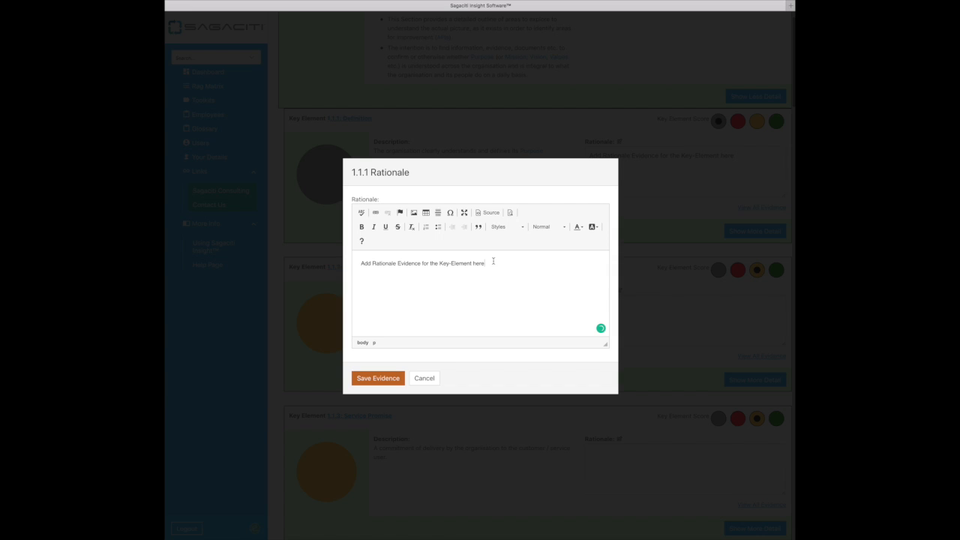
{"action": "type", "text": "When you update teh radio button for the RAG score"}
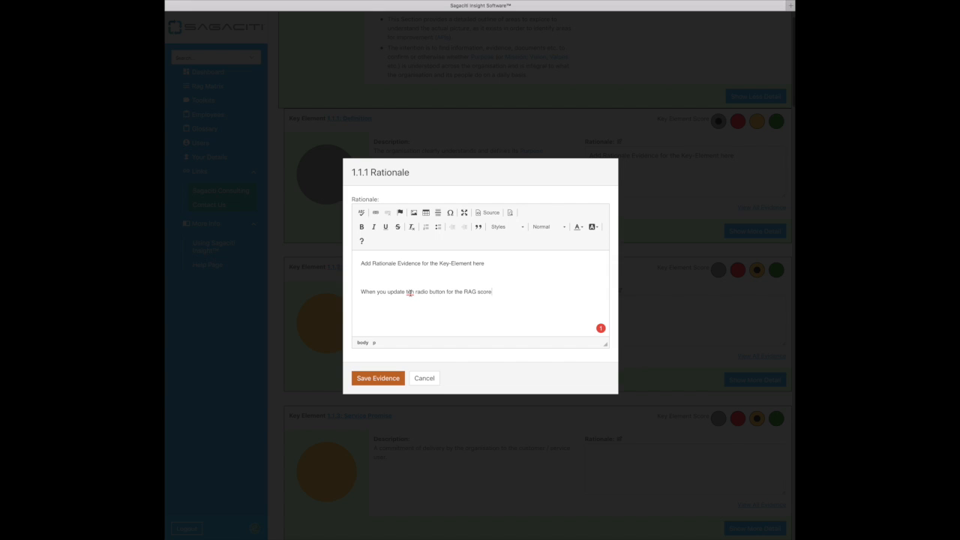
{"action": "type", "text": "it will update the RAG chart"}
{"action": "key", "text": "Return"}
{"action": "key", "text": "Return"}
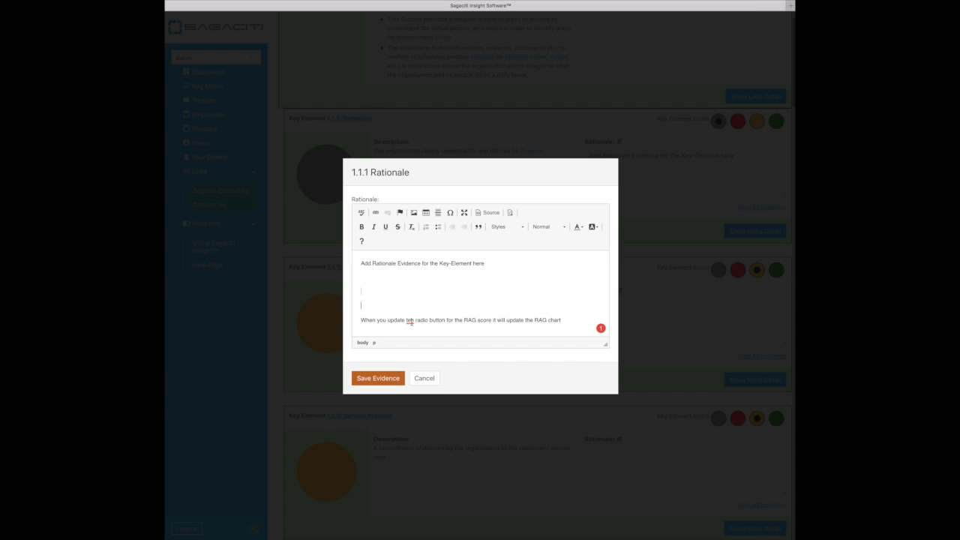
{"action": "left_click", "coordinate": [410, 321]}
{"action": "key", "text": "BackSpace"}
{"action": "type", "text": "e"}
{"action": "left_click", "coordinate": [377, 380]}
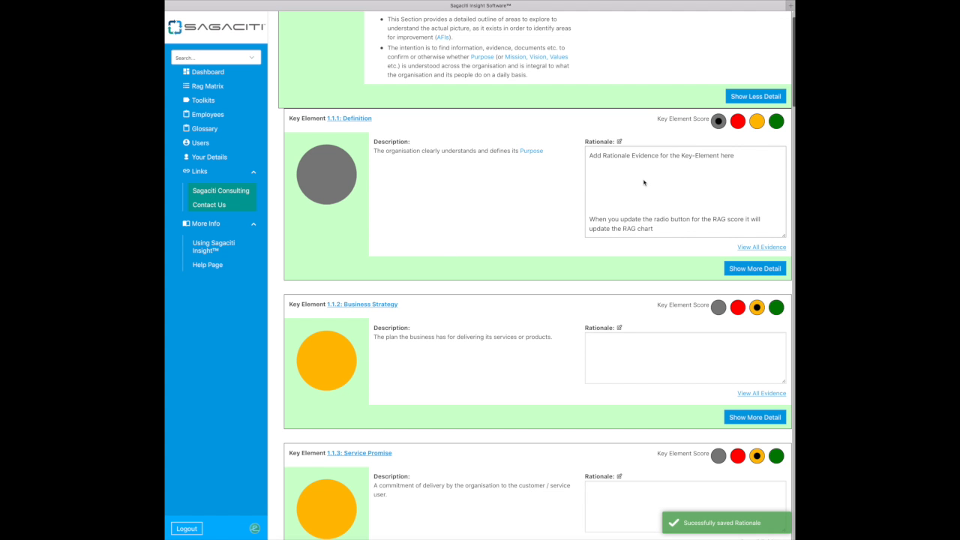
- Score Key Element 1.1.1 Definition amber and check the Principle 1 and Approach 1.1 charts
{"action": "left_click", "coordinate": [757, 122]}
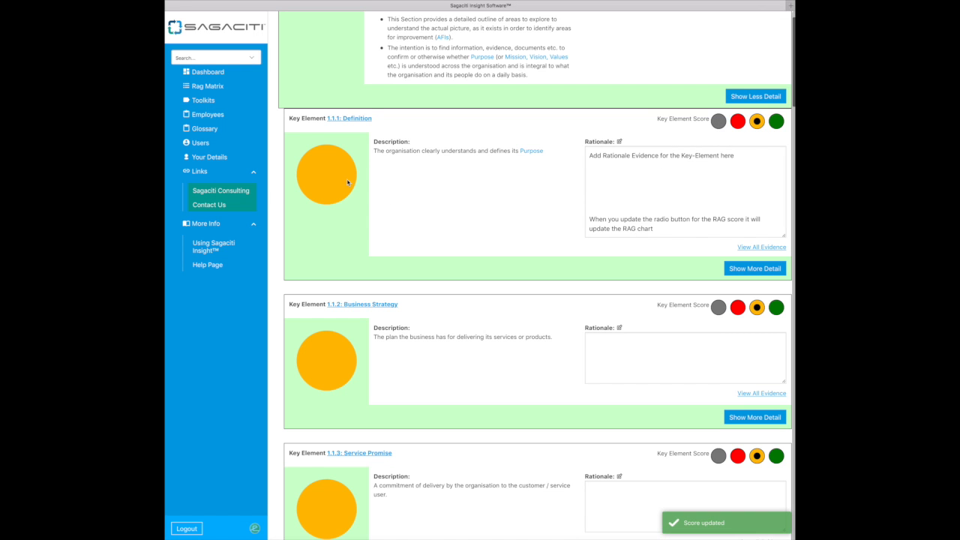
{"action": "scroll", "coordinate": [504, 184], "scroll_direction": "up", "scroll_amount": 10}
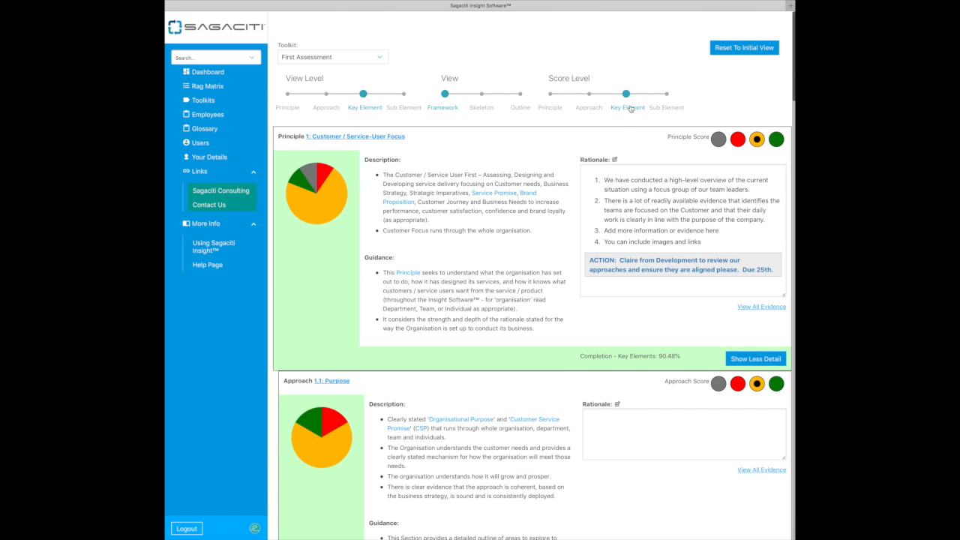
- Set the matrix's Score Level to Approach and inspect the charts down to the key elements
{"action": "left_click", "coordinate": [584, 109]}
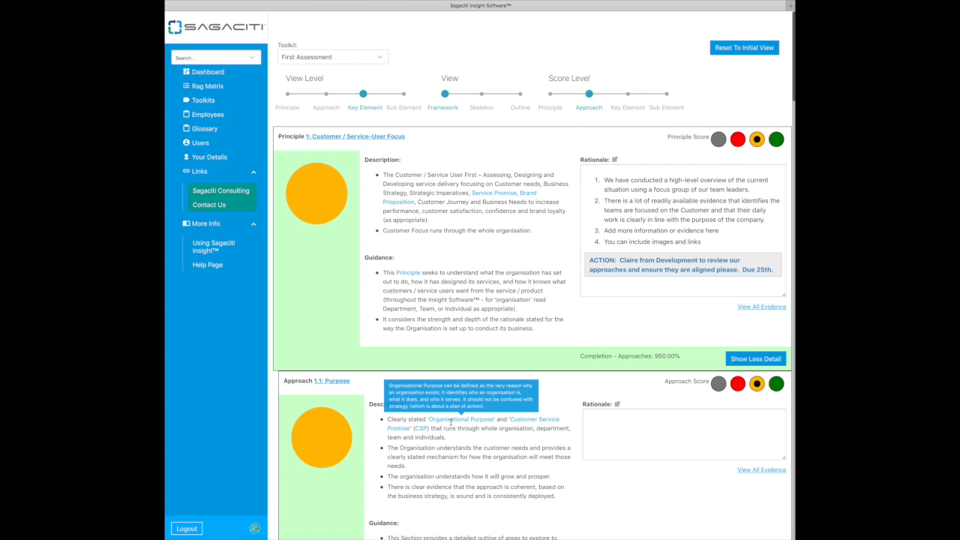
{"action": "scroll", "coordinate": [451, 425], "scroll_direction": "down", "scroll_amount": 5}
{"action": "scroll", "coordinate": [451, 425], "scroll_direction": "down", "scroll_amount": 1}
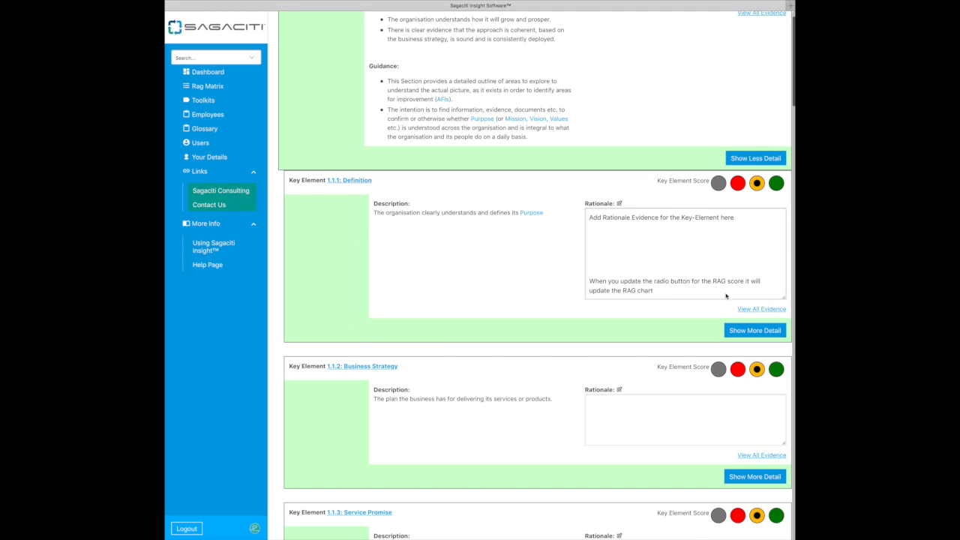
- Show the sub-element detail of Key Element 1.1.1 Definition, and collapse Approach 1.1 Purpose
{"action": "left_click", "coordinate": [747, 331]}
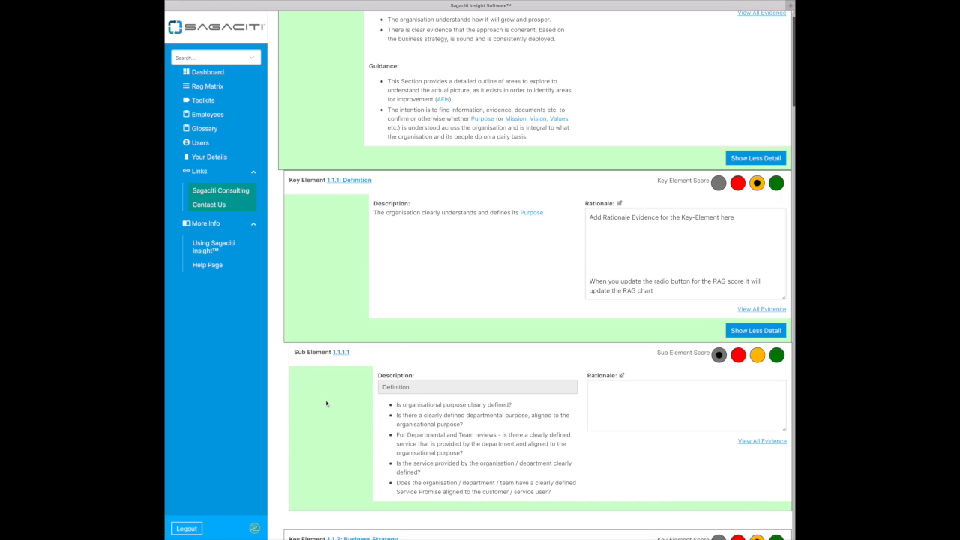
{"action": "left_click", "coordinate": [756, 331]}
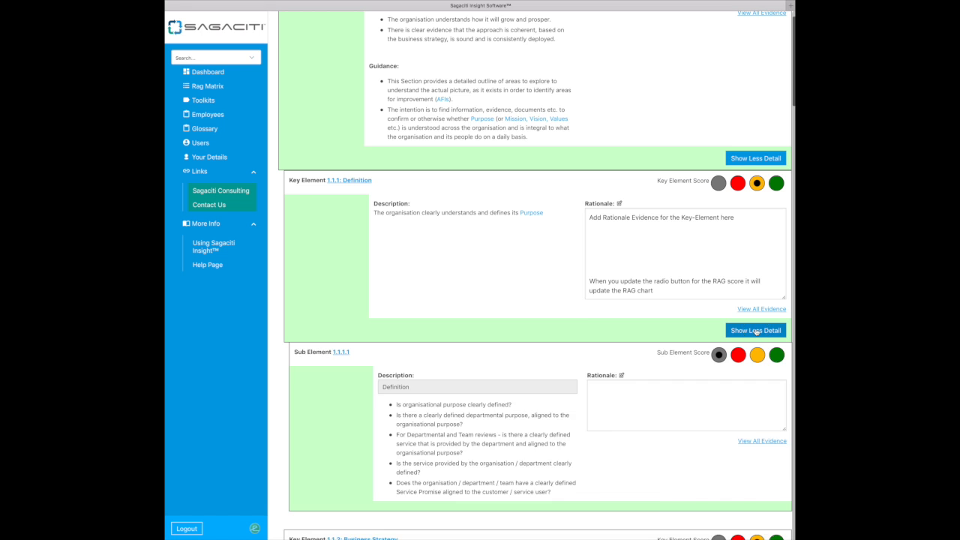
{"action": "left_click", "coordinate": [741, 158]}
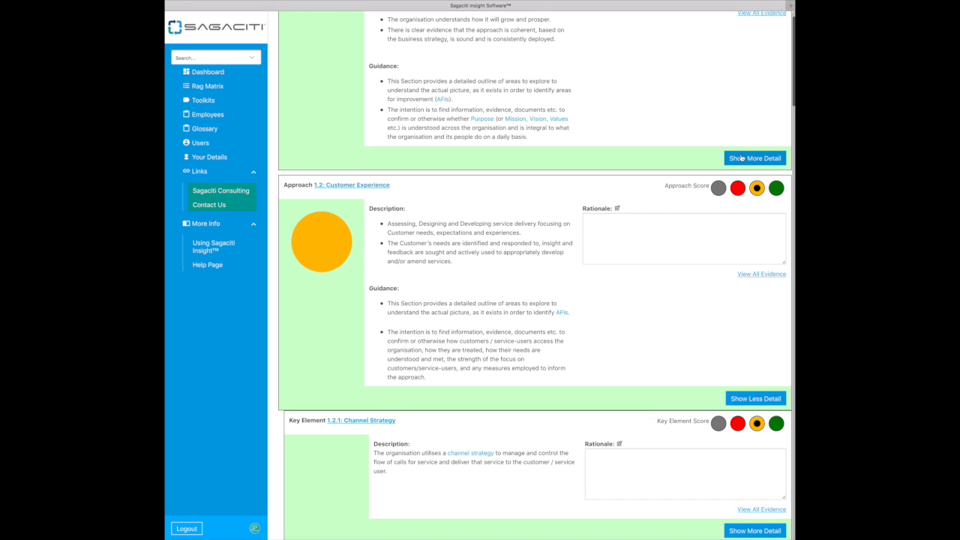
- Set the matrix's Score Level to Sub Element and expand the detail of Approach 1.1 Purpose
{"action": "scroll", "coordinate": [551, 195], "scroll_direction": "up", "scroll_amount": 3}
{"action": "scroll", "coordinate": [551, 195], "scroll_direction": "up", "scroll_amount": 3}
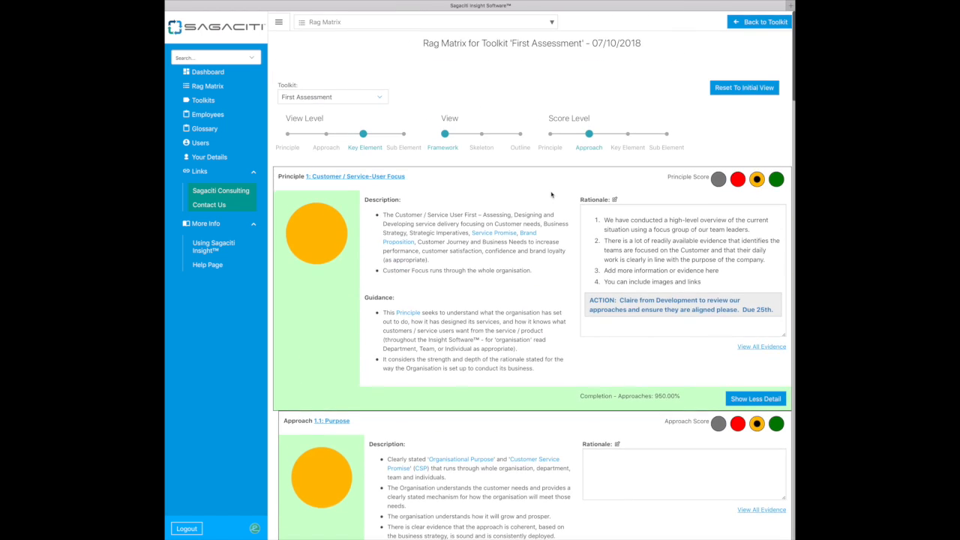
{"action": "left_click", "coordinate": [674, 148]}
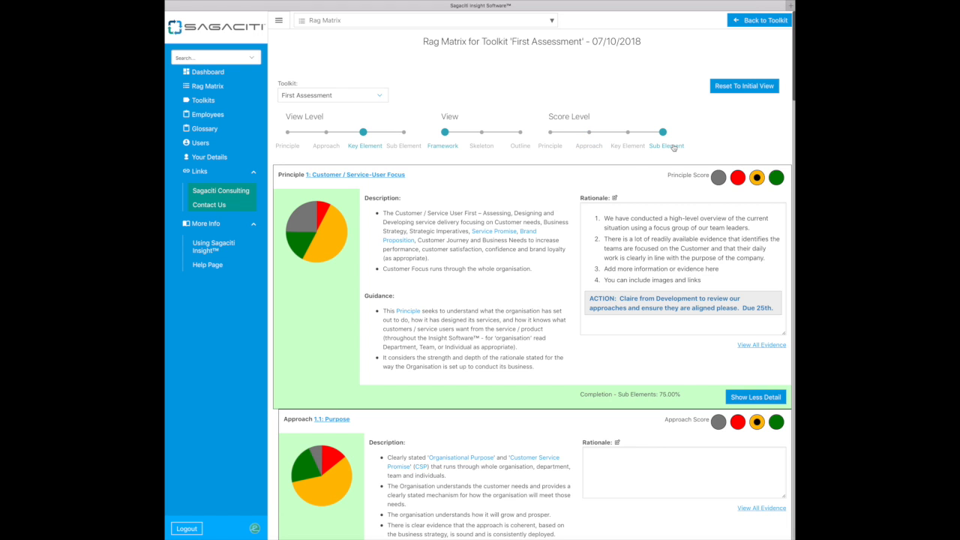
{"action": "scroll", "coordinate": [431, 288], "scroll_direction": "down", "scroll_amount": 5}
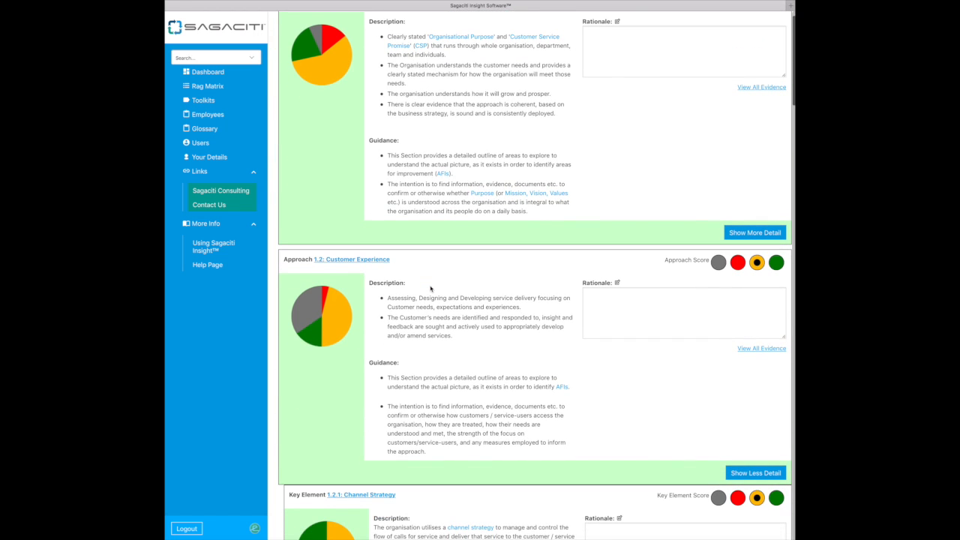
{"action": "left_click", "coordinate": [754, 233]}
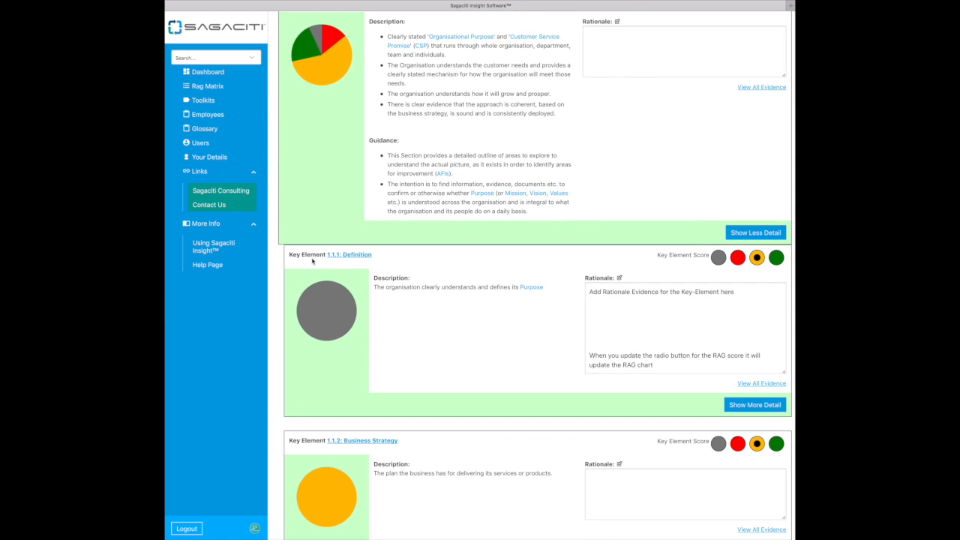
- Expand Key Element 1.1.1 Definition and score its Sub Element 1.1.1.1 amber
{"action": "left_click", "coordinate": [744, 406]}
{"action": "scroll", "coordinate": [505, 284], "scroll_direction": "down", "scroll_amount": 3}
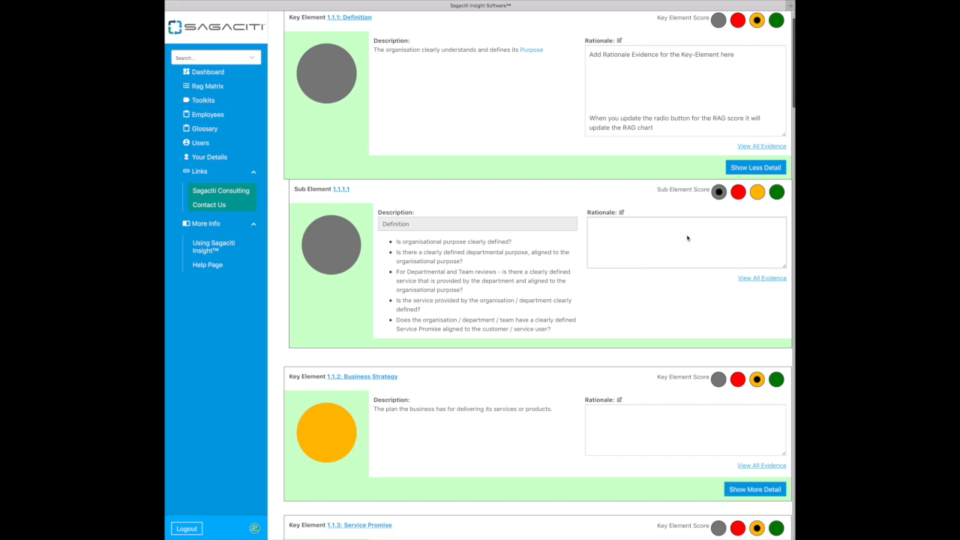
{"action": "left_click", "coordinate": [758, 193]}
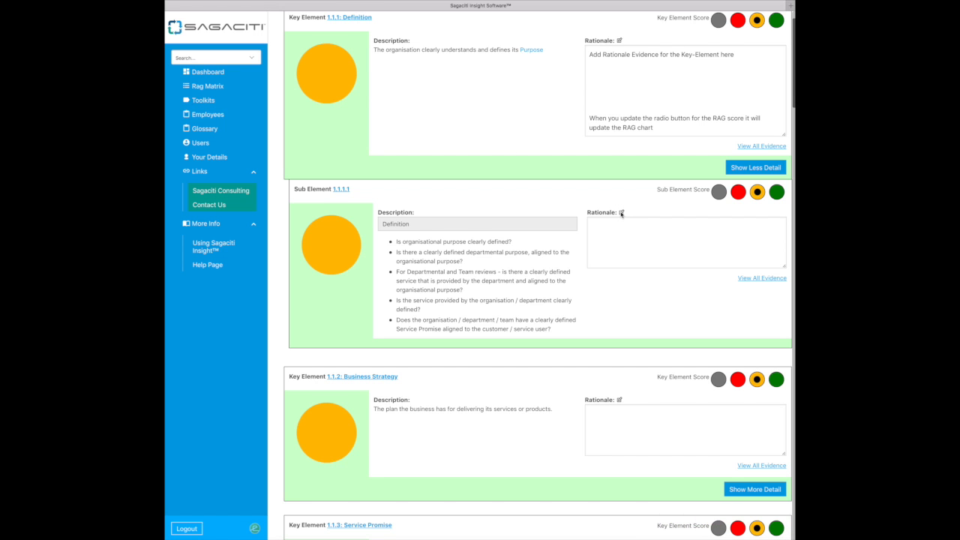
- Enter Sub Element 1.1.1.1's rationale: "We're doing quite well with this. We have clear approaches identified and team leaders are well-versed in aligning business to the Purpose."
{"action": "left_click", "coordinate": [620, 213]}
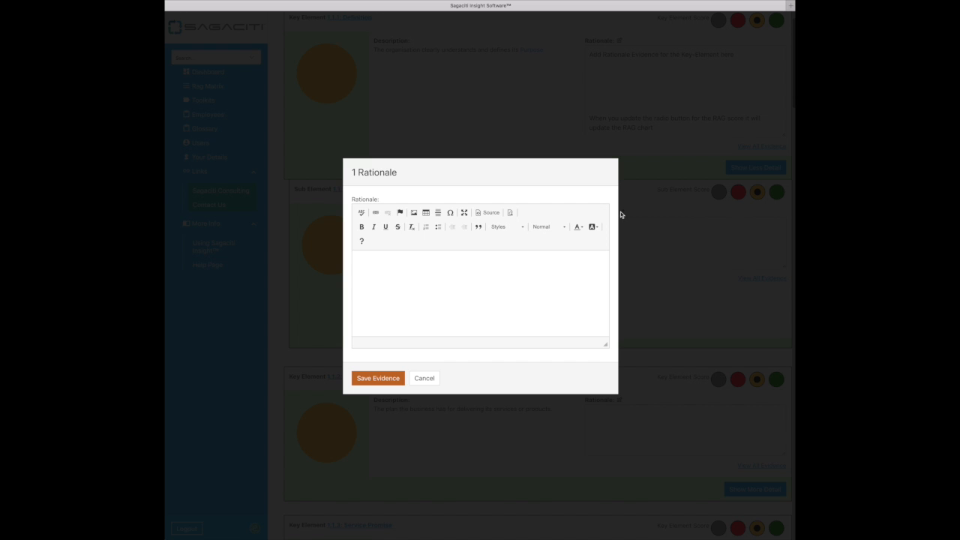
{"action": "left_click", "coordinate": [465, 262]}
{"action": "type", "text": "We're doing quite well with this.  We have clear approaches identified and team leaders "}
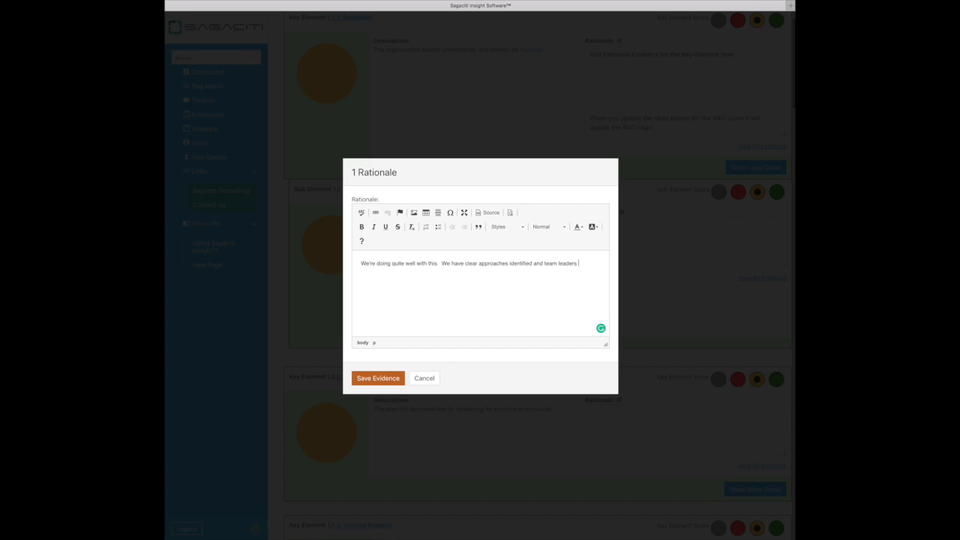
{"action": "type", "text": "are well-versed in all"}
{"action": "type", "text": "gning business to the Purpose."}
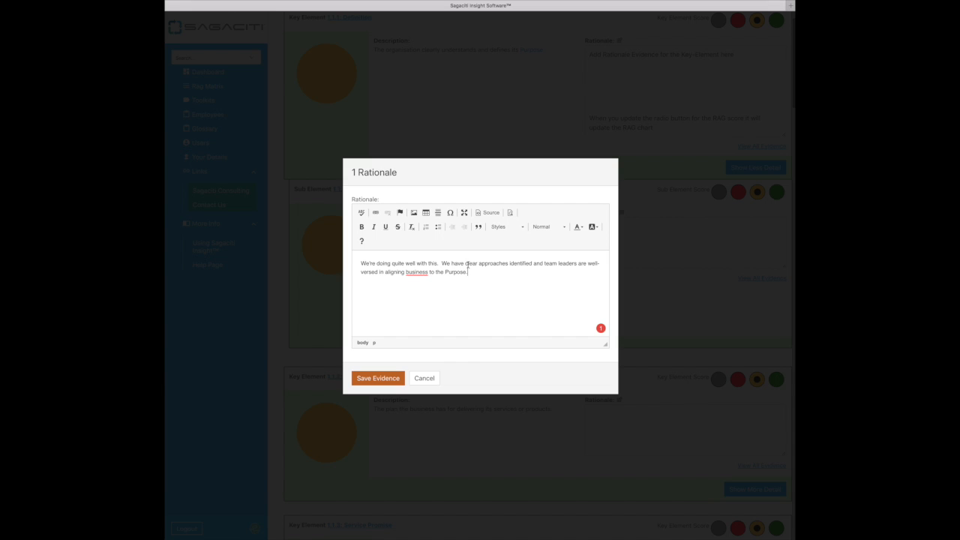
- Spell-check the rationale of Sub Element 1.1.1.1 in British English and save it as evidence
{"action": "left_click", "coordinate": [360, 213]}
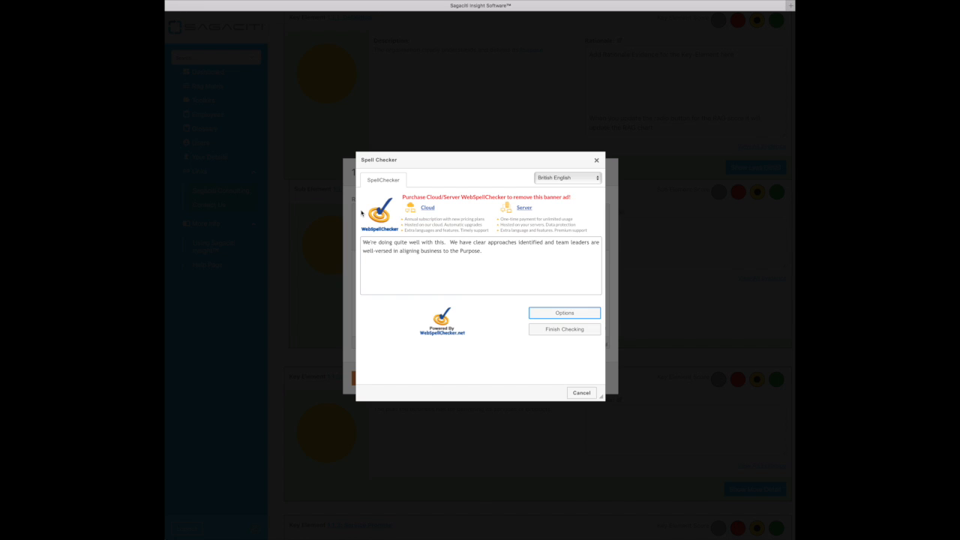
{"action": "left_click", "coordinate": [565, 330]}
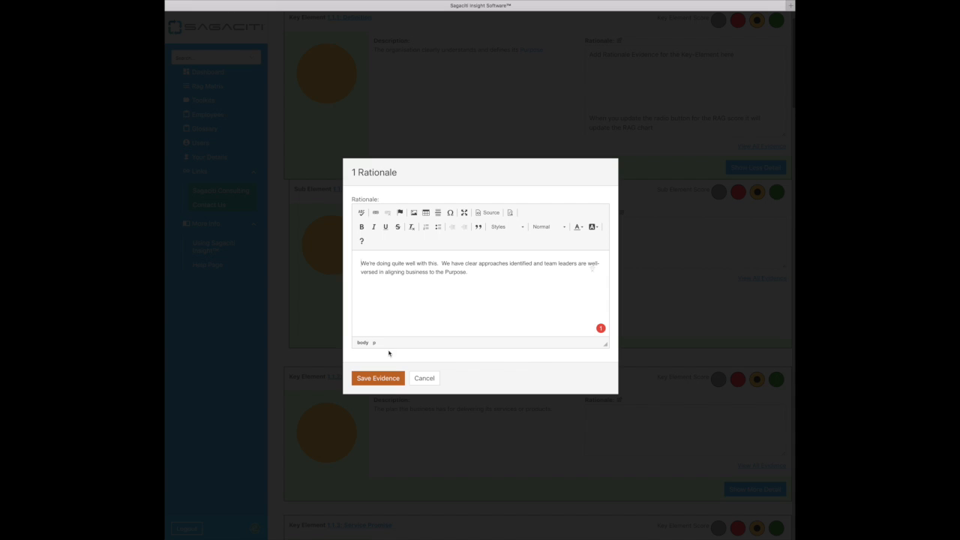
{"action": "left_click", "coordinate": [389, 380]}
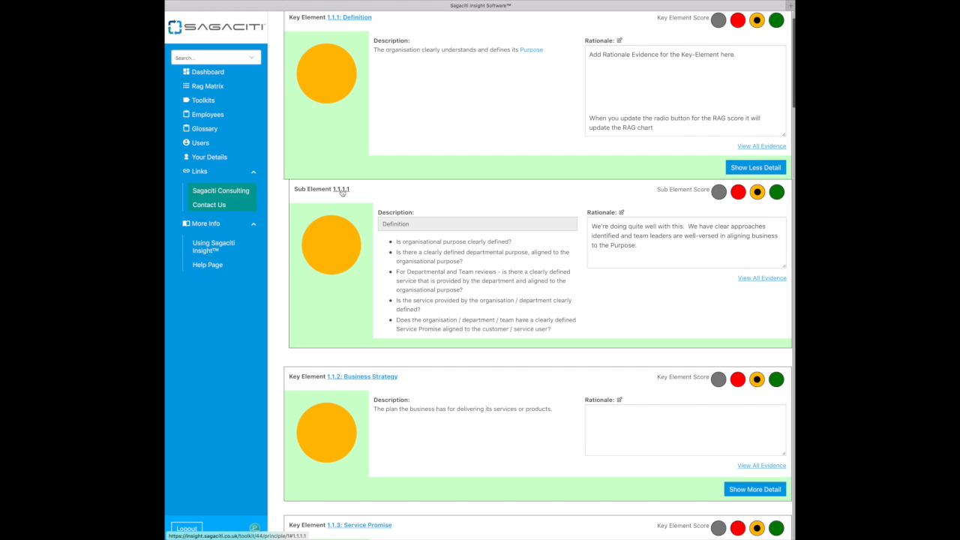
- Open the full evidence view for Sub Element 1.1.1.1
{"action": "left_click", "coordinate": [761, 278]}
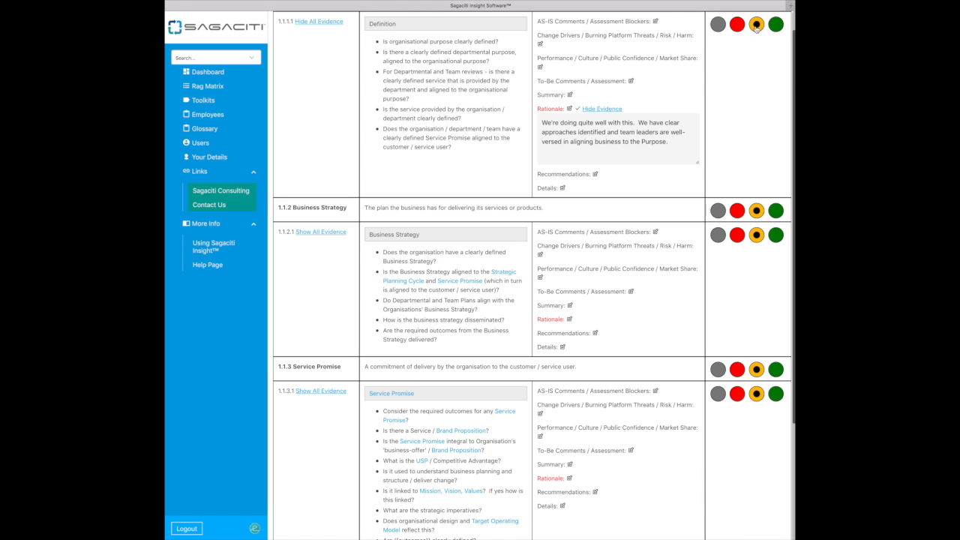
- Hide all evidence of Sub Element 1.1.1.1 and show it again
{"action": "left_click", "coordinate": [319, 23]}
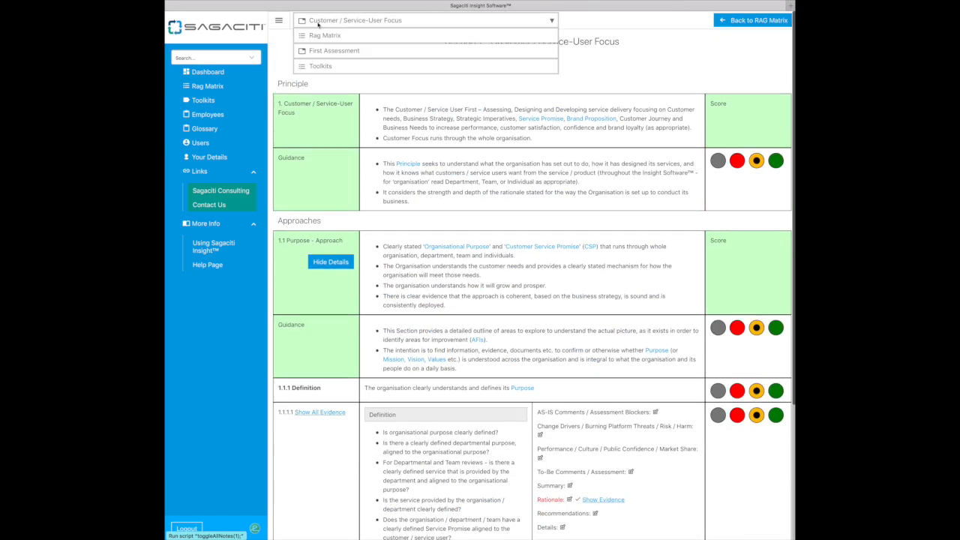
{"action": "left_click", "coordinate": [316, 415]}
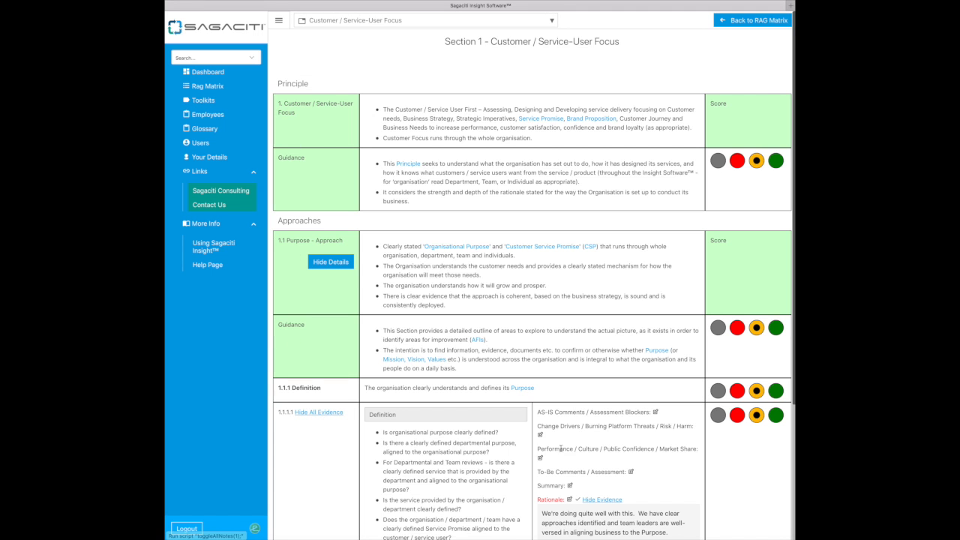
{"action": "scroll", "coordinate": [585, 428], "scroll_direction": "down", "scroll_amount": 4}
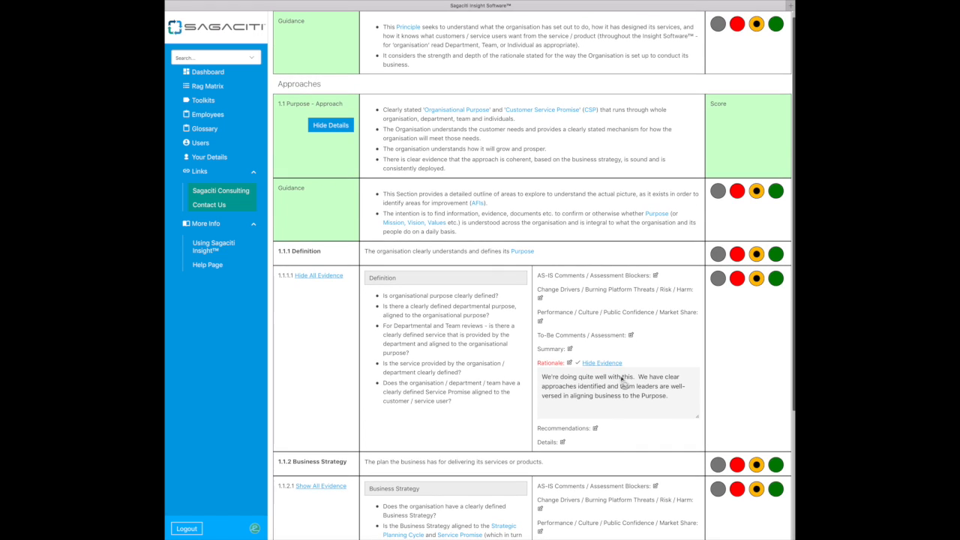
- Start a numbered list in Sub Element 1.1.1.1's AS-IS Comments / Assessment Blockers with "Current apporach is ok but could be approved"
{"action": "left_click", "coordinate": [654, 275]}
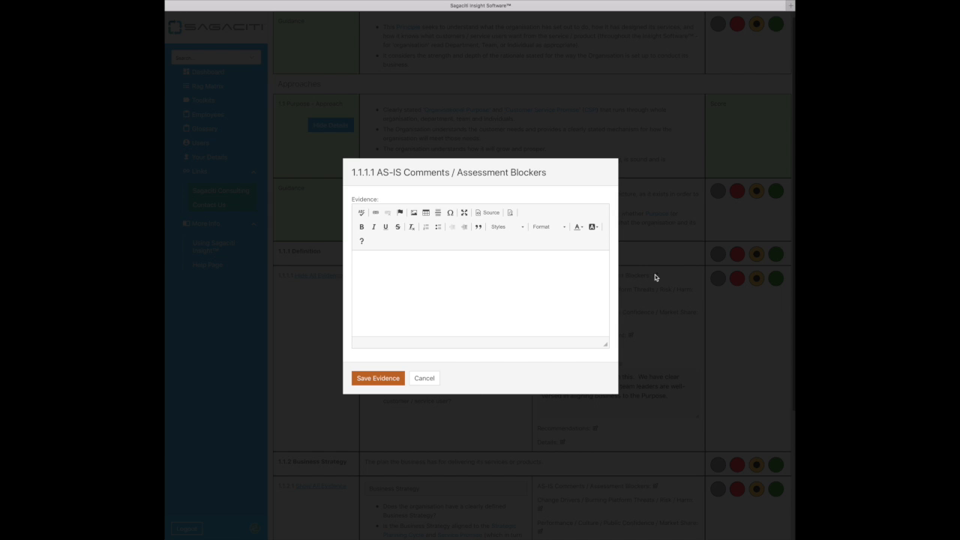
{"action": "left_click", "coordinate": [447, 275]}
{"action": "left_click", "coordinate": [426, 227]}
{"action": "type", "text": "C"}
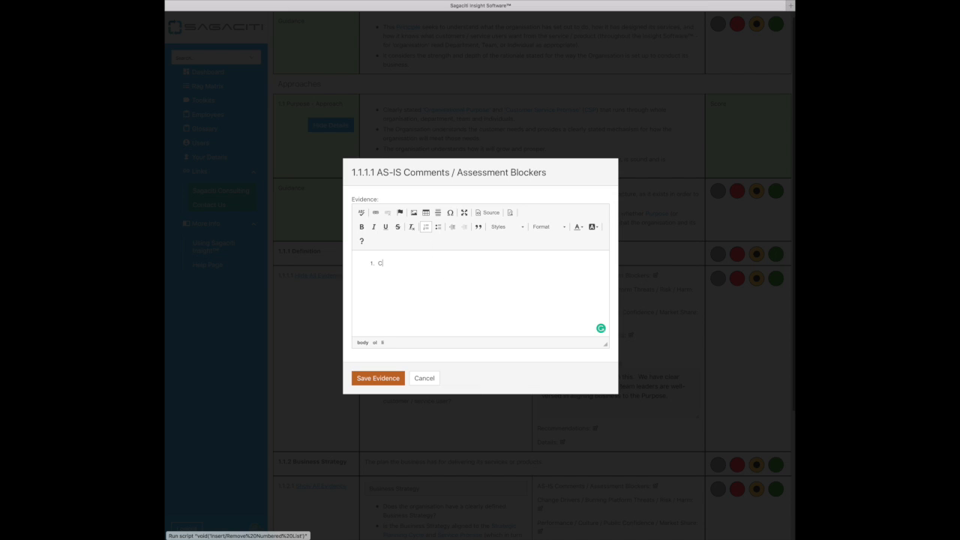
{"action": "type", "text": "urrent apporach is ok but could be approa"}
{"action": "type", "text": "ed"}
- Correct the first list item to "Current approach is ok but could be improved" and start a second item
{"action": "mouse_move", "coordinate": [410, 264]}
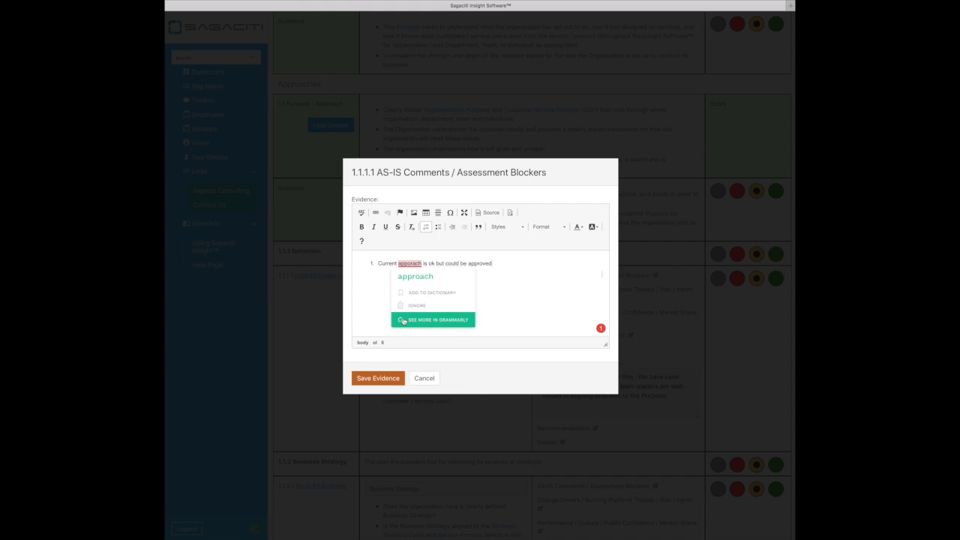
{"action": "left_click", "coordinate": [410, 277]}
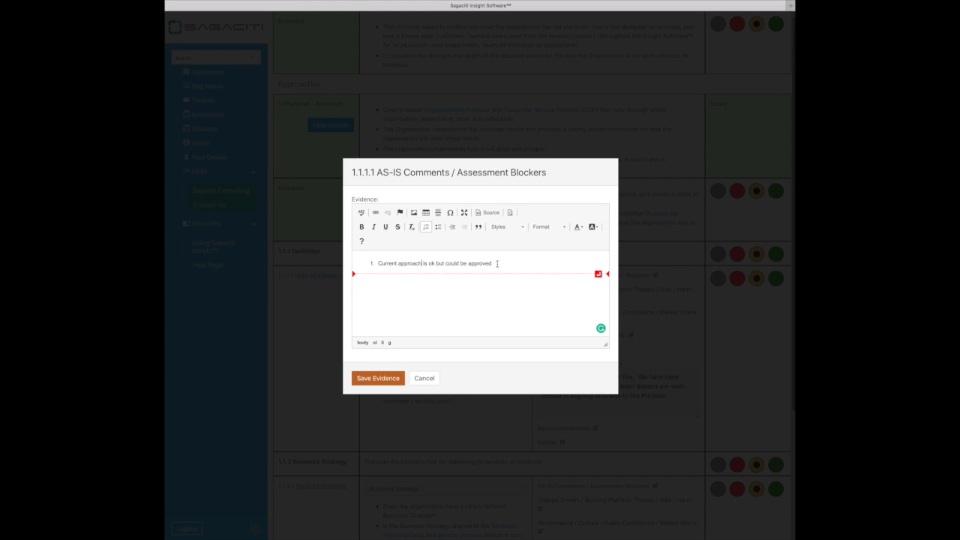
{"action": "left_click", "coordinate": [475, 262]}
{"action": "key", "text": "BackSpace"}
{"action": "key", "text": "BackSpace"}
{"action": "type", "text": "im"}
{"action": "key", "text": "Return"}
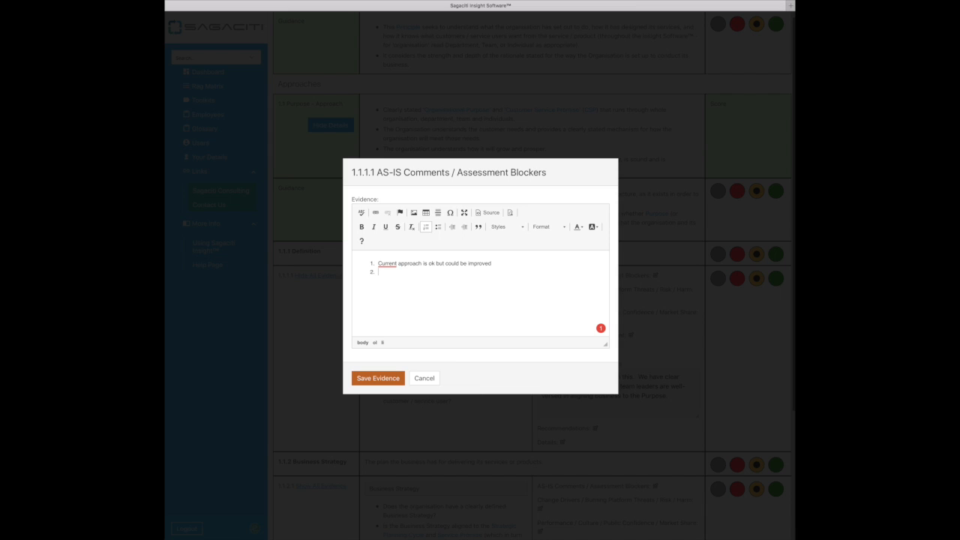
- Enter "We need to ensure that our support for our staff is aligned to our Purpose." as the second list item and save the evidence
{"action": "type", "text": "We"}
{"action": "type", "text": " need to ensure th"}
{"action": "type", "text": "at our "}
{"action": "type", "text": "suc"}
{"action": "key", "text": "BackSpace"}
{"action": "type", "text": "pport for our staff is aligned "}
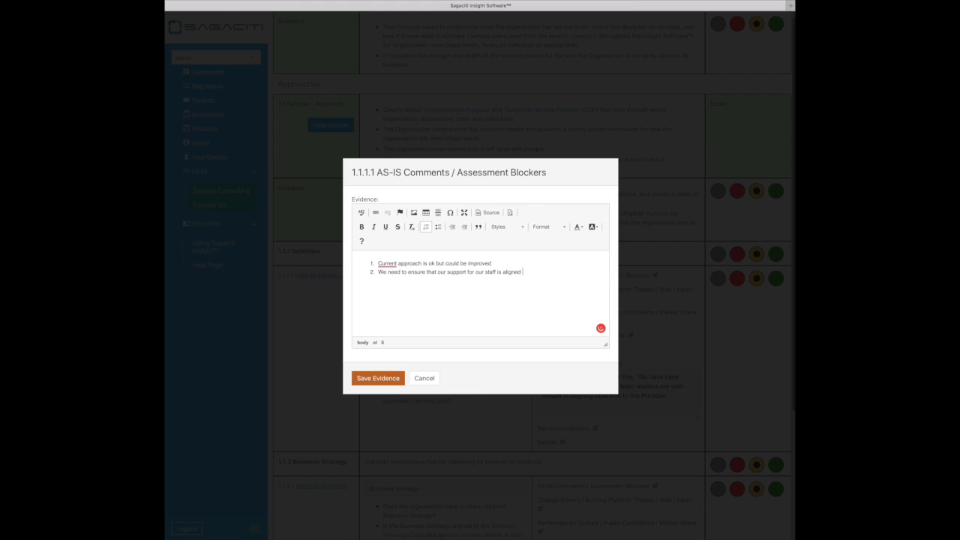
{"action": "type", "text": "to our Purpose."}
{"action": "left_click", "coordinate": [383, 380]}
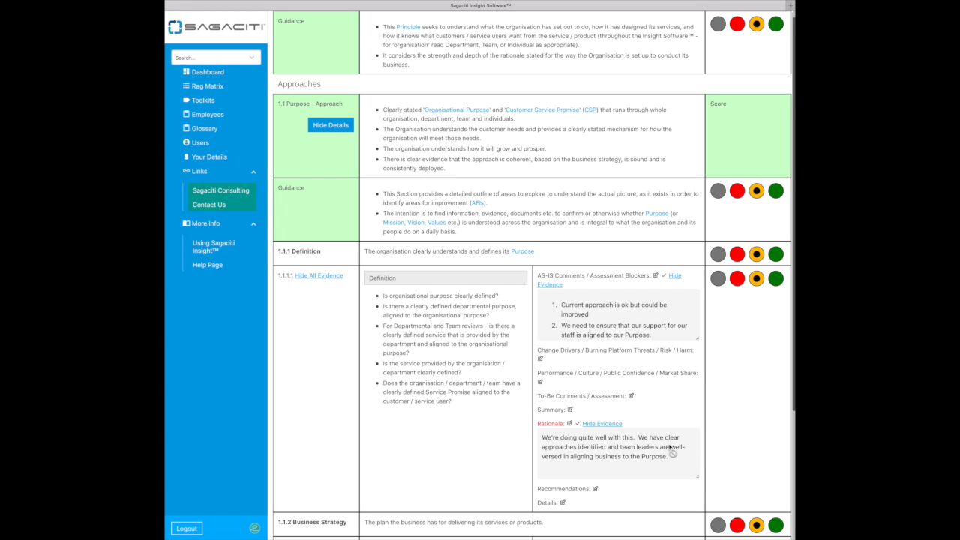
- Below Sub Element 1.1.1.1's existing rationale text, add a strong red line "If you add evidence here it is visible in the RAG Matrix view"
{"action": "left_click", "coordinate": [569, 423]}
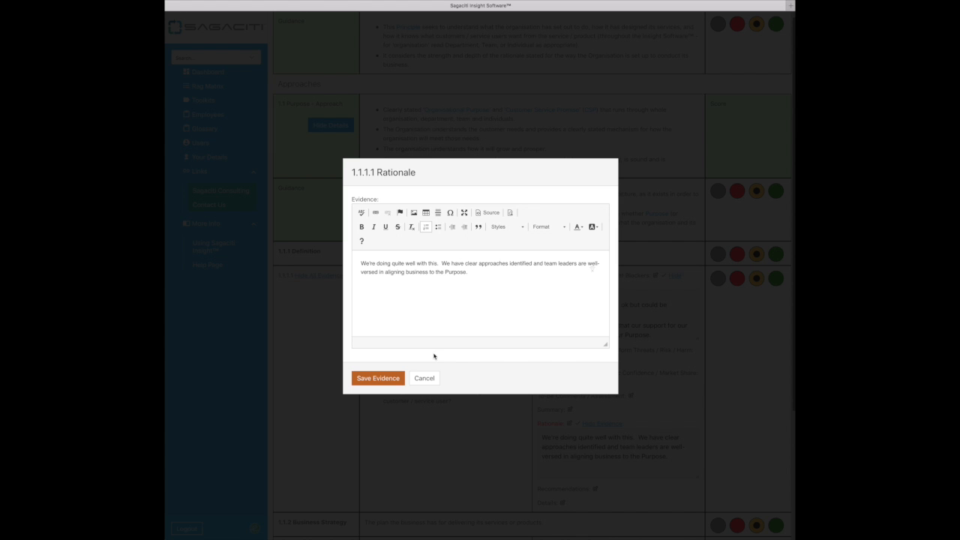
{"action": "left_click", "coordinate": [478, 273]}
{"action": "key", "text": "Return"}
{"action": "key", "text": "Return"}
{"action": "key", "text": "Return"}
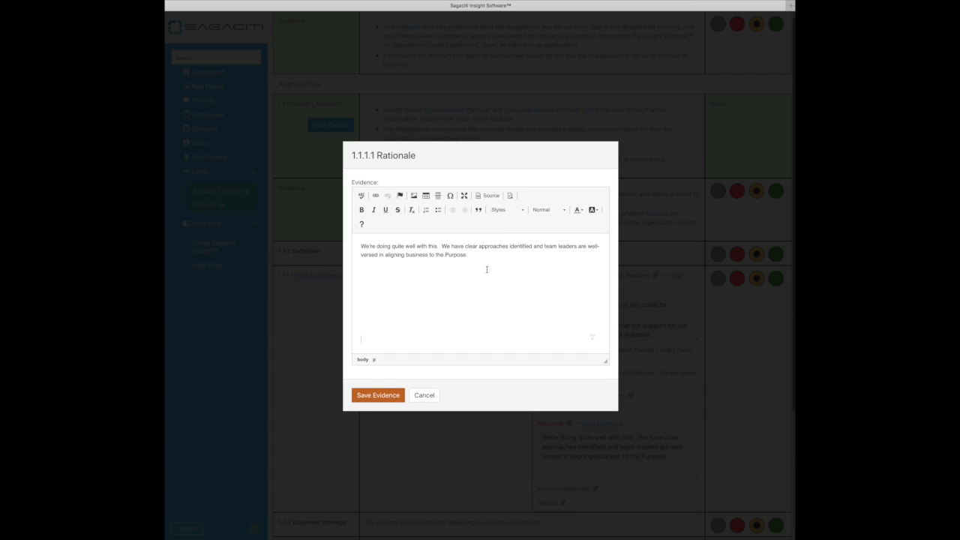
{"action": "left_click", "coordinate": [579, 211]}
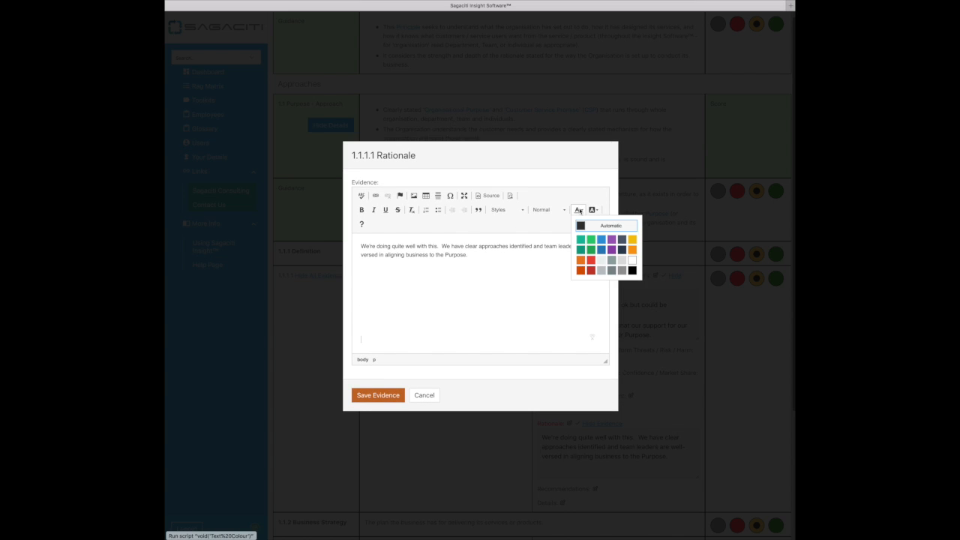
{"action": "left_click", "coordinate": [591, 270]}
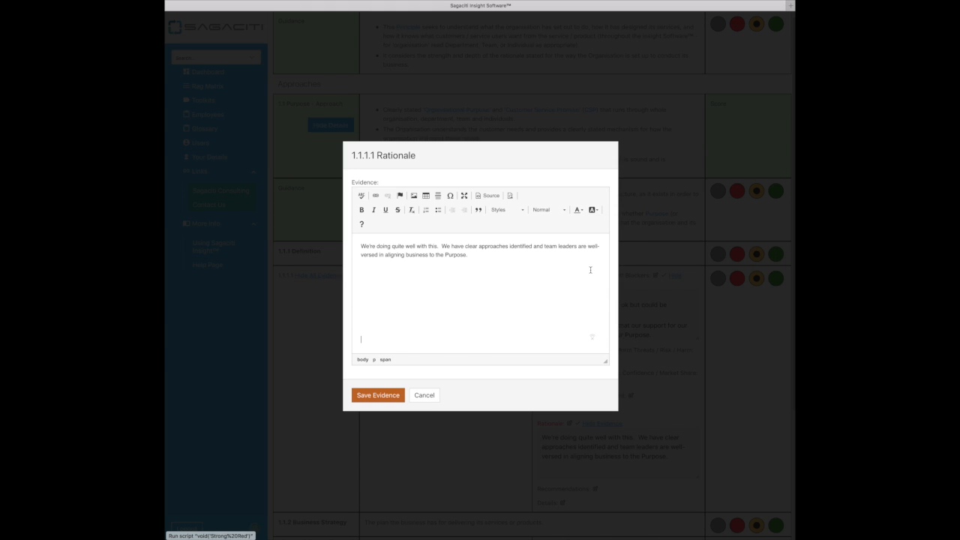
{"action": "type", "text": "I"}
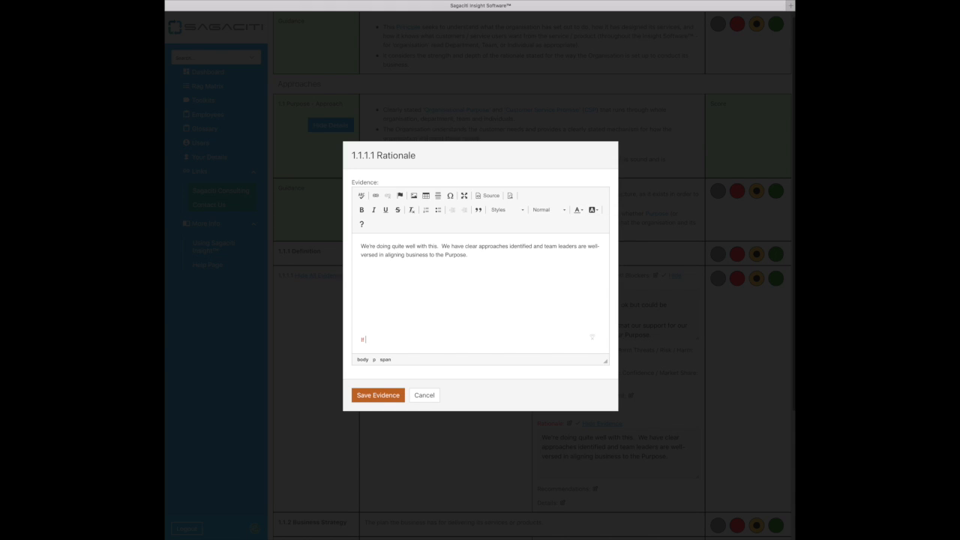
{"action": "type", "text": "f you add evidence here it is visible in the RAG Matrix view"}
{"action": "key", "text": "Return"}
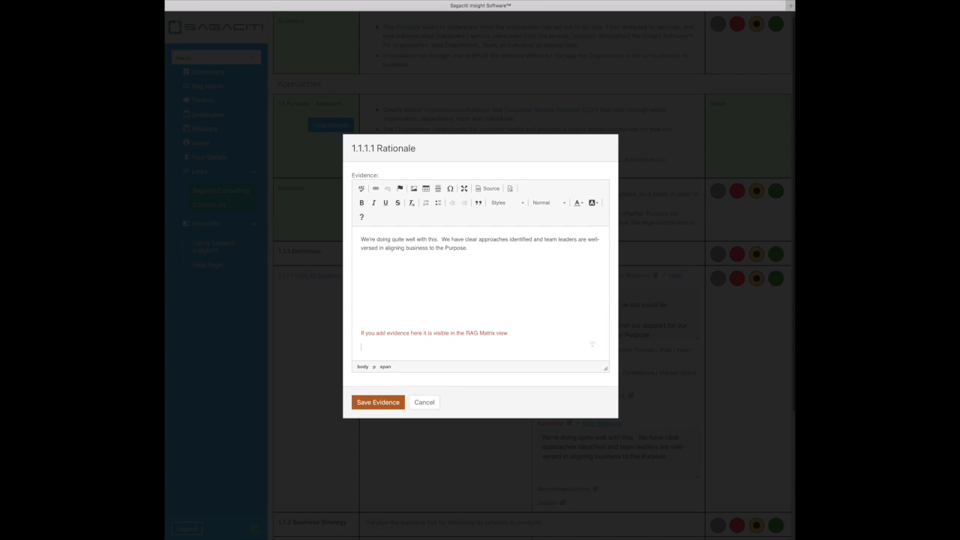
- Add the red line "Other evidence added to Rationale boxes in the RAG Matrix view does not appear in this view" and save the rationale
{"action": "type", "text": "Other evidence added to Ra"}
{"action": "type", "text": "tionale boxes in the RAG Matrix "}
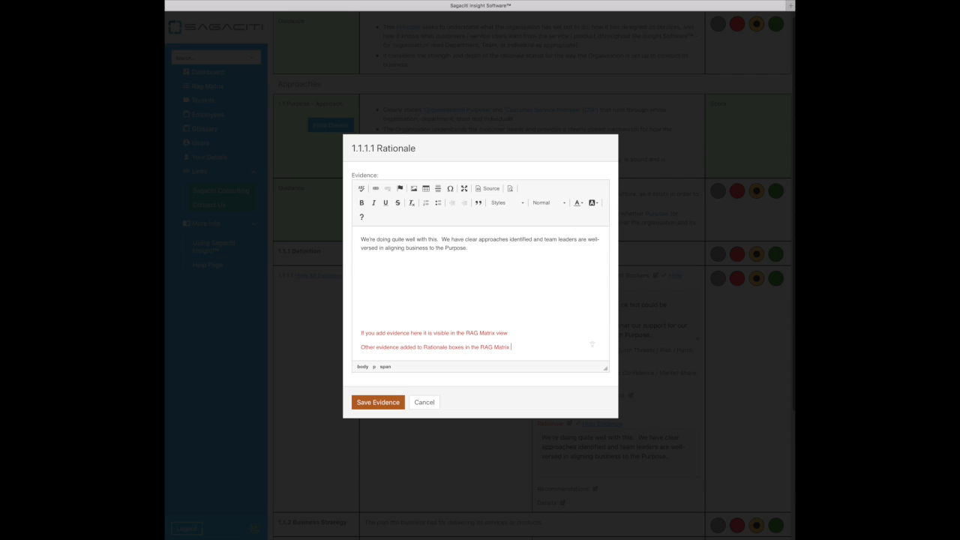
{"action": "type", "text": "view does not appear in this view"}
{"action": "left_click", "coordinate": [387, 403]}
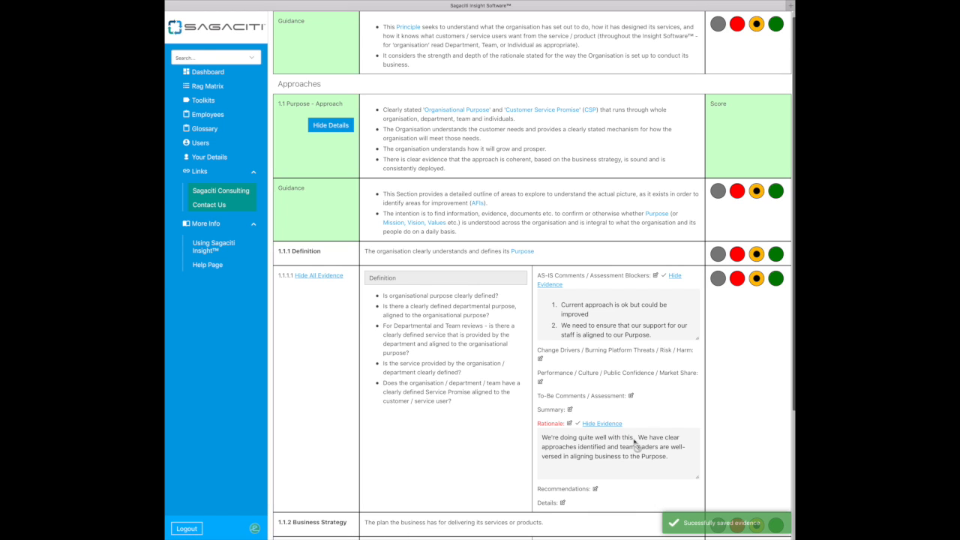
- Scroll through Sub Element 1.1.1.1's saved rationale and enlarge its evidence box to fit the full text
{"action": "scroll", "coordinate": [634, 443], "scroll_direction": "down", "scroll_amount": 5}
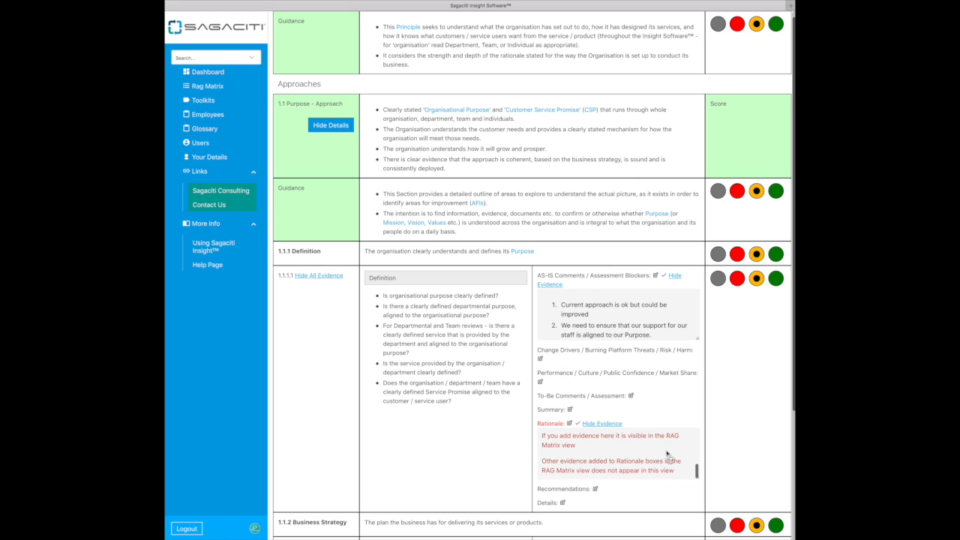
{"action": "left_click_drag", "start_coordinate": [697, 469], "coordinate": [696, 434]}
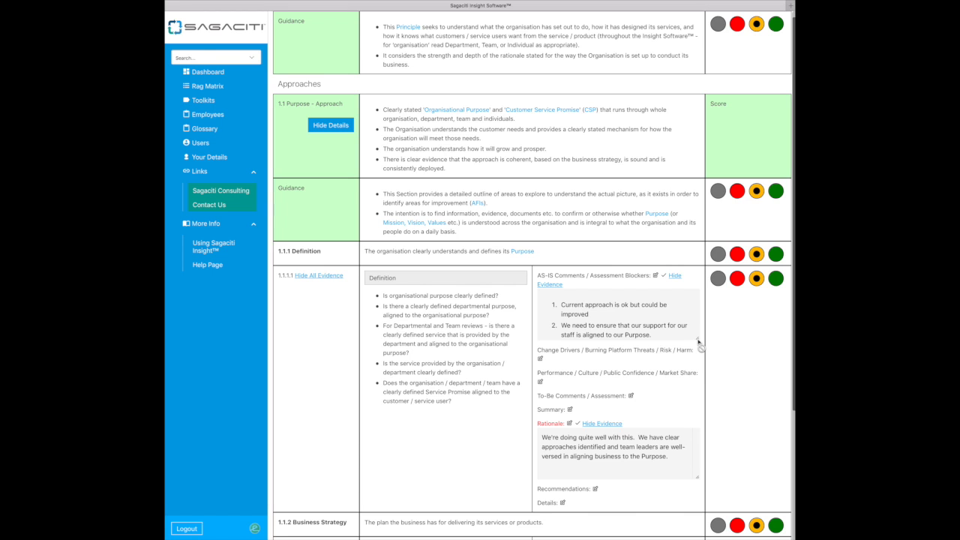
{"action": "mouse_move", "coordinate": [698, 342]}
{"action": "left_mouse_down"}
{"action": "mouse_move", "coordinate": [703, 467]}
{"action": "mouse_move", "coordinate": [705, 326]}
{"action": "left_mouse_up"}
{"action": "left_click_drag", "start_coordinate": [697, 485], "coordinate": [697, 538]}
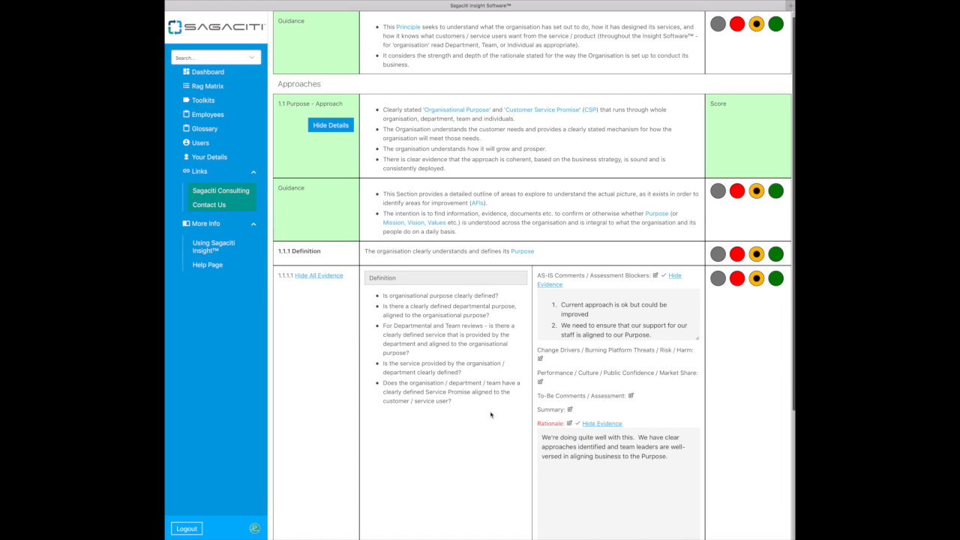
{"action": "scroll", "coordinate": [492, 415], "scroll_direction": "down", "scroll_amount": 3}
{"action": "left_click_drag", "start_coordinate": [697, 448], "coordinate": [698, 505]}
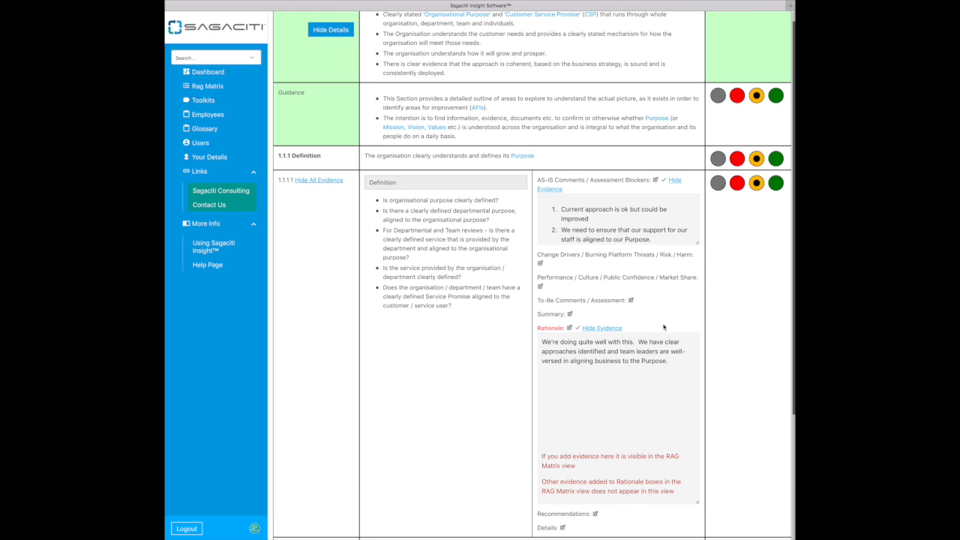
- Hide all evidence of Sub Element 1.1.1.1 and return to the RAG Matrix
{"action": "left_click", "coordinate": [319, 181]}
{"action": "scroll", "coordinate": [450, 240], "scroll_direction": "up", "scroll_amount": 5}
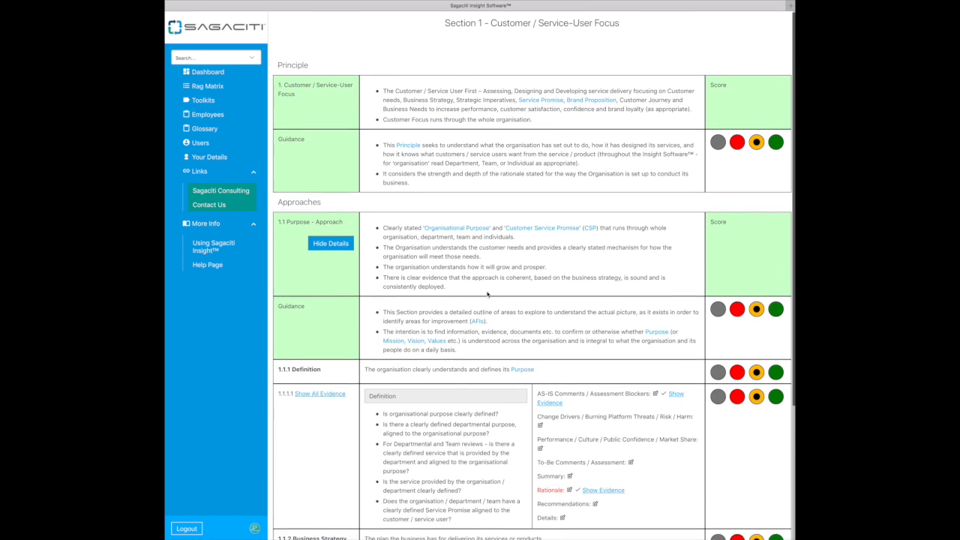
{"action": "scroll", "coordinate": [487, 292], "scroll_direction": "down", "scroll_amount": 1}
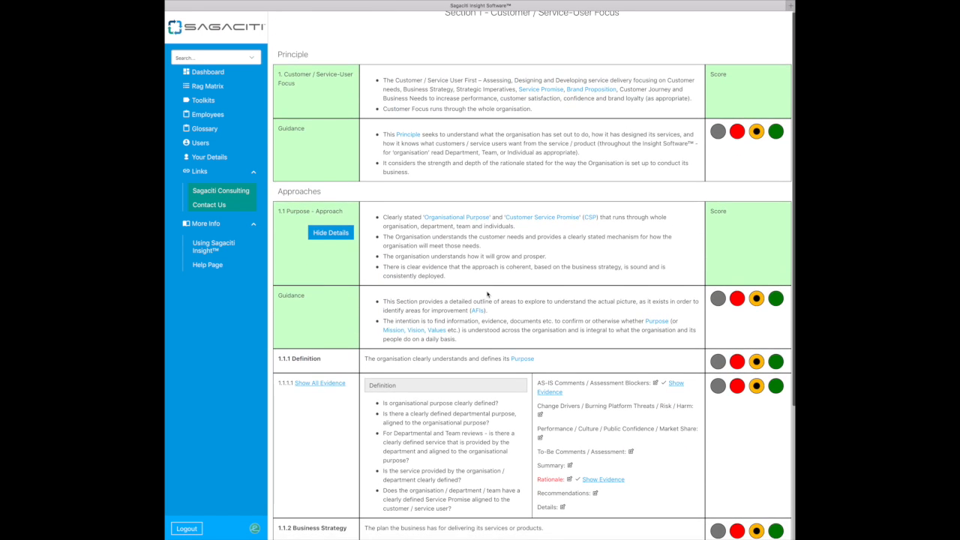
{"action": "scroll", "coordinate": [487, 294], "scroll_direction": "up", "scroll_amount": 1}
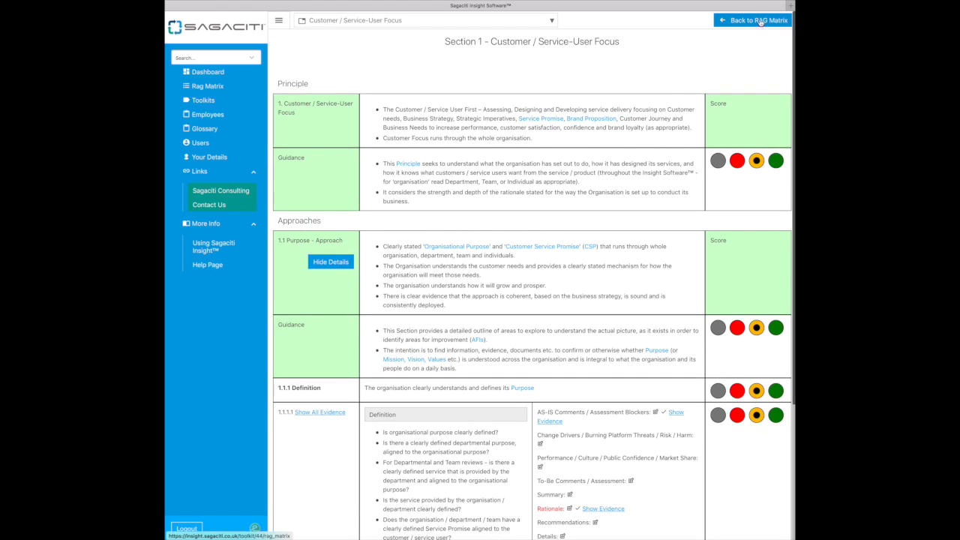
{"action": "left_click", "coordinate": [761, 22]}
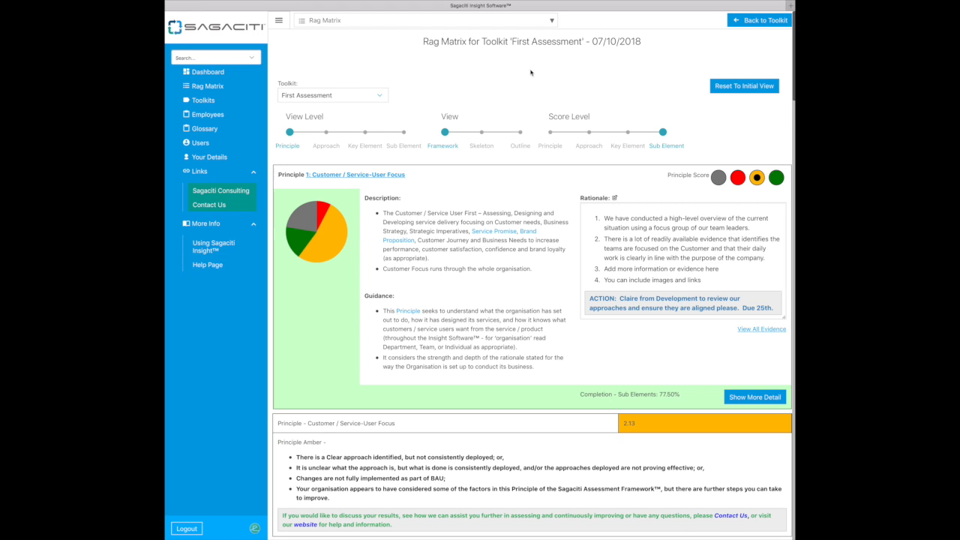
- Expand Principle 1, Approach 1.1 Purpose and Key Element 1.1.1 Definition to review the rationale of Sub Element 1.1.1.1
{"action": "left_click", "coordinate": [748, 398]}
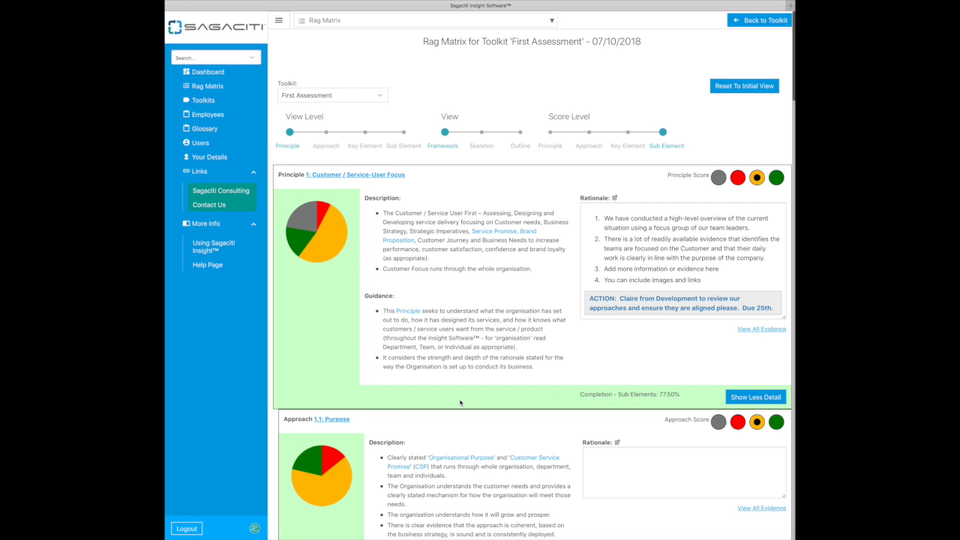
{"action": "scroll", "coordinate": [460, 402], "scroll_direction": "down", "scroll_amount": 3}
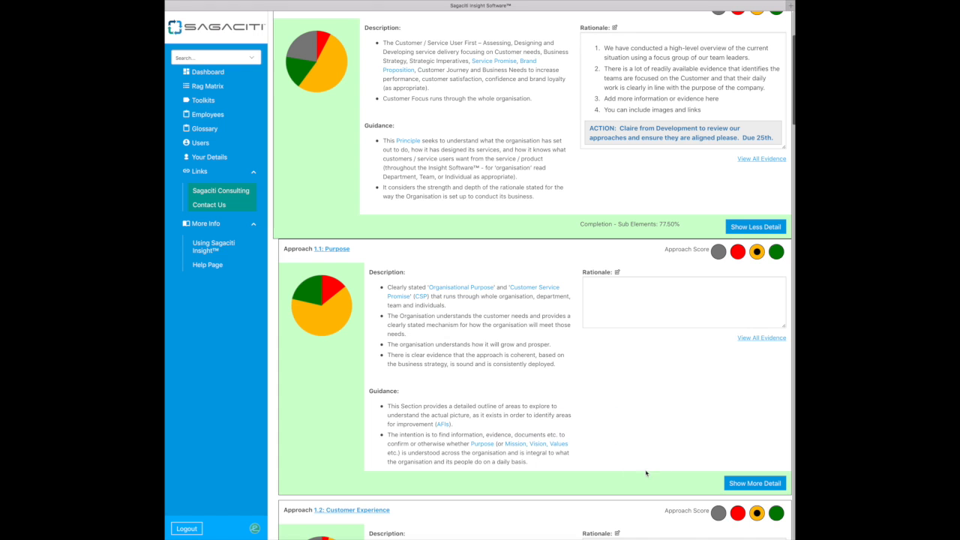
{"action": "left_click", "coordinate": [743, 484]}
{"action": "scroll", "coordinate": [600, 364], "scroll_direction": "down", "scroll_amount": 2}
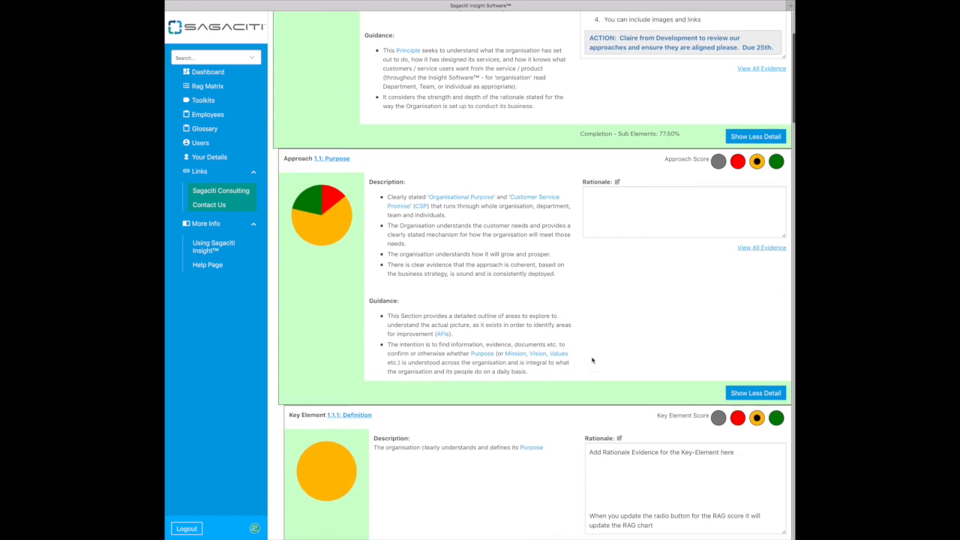
{"action": "scroll", "coordinate": [591, 361], "scroll_direction": "down", "scroll_amount": 2}
{"action": "left_click", "coordinate": [734, 463]}
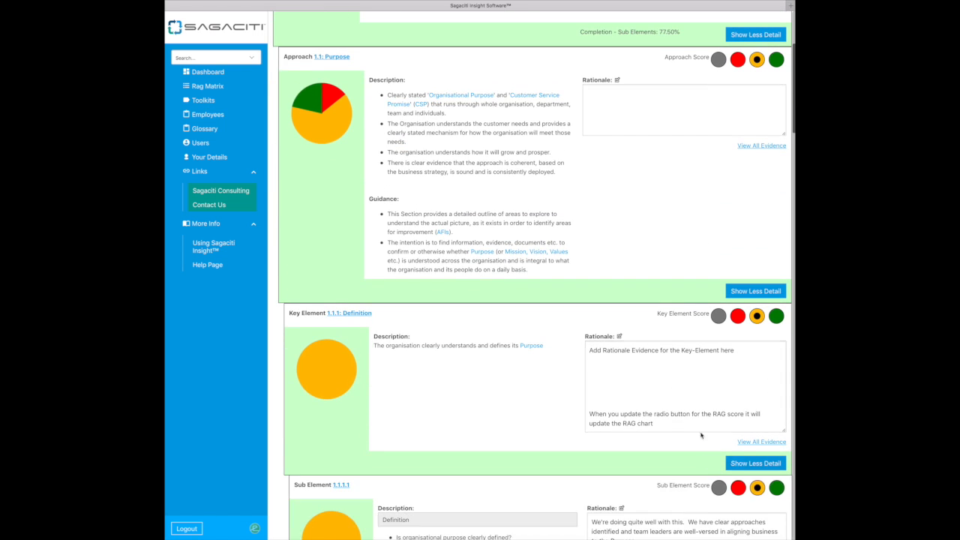
{"action": "scroll", "coordinate": [582, 370], "scroll_direction": "down", "scroll_amount": 4}
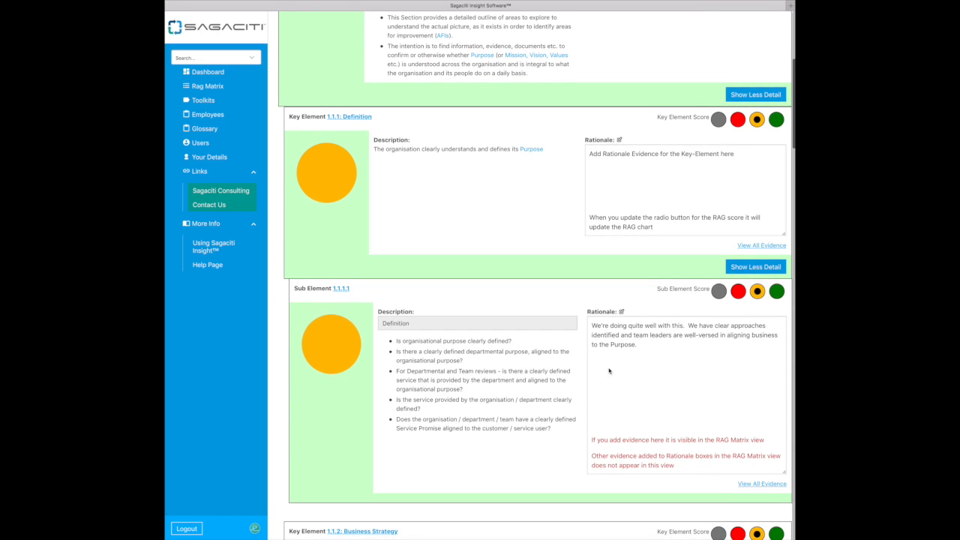
{"action": "scroll", "coordinate": [609, 371], "scroll_direction": "up", "scroll_amount": 1}
{"action": "scroll", "coordinate": [608, 373], "scroll_direction": "down", "scroll_amount": 4}
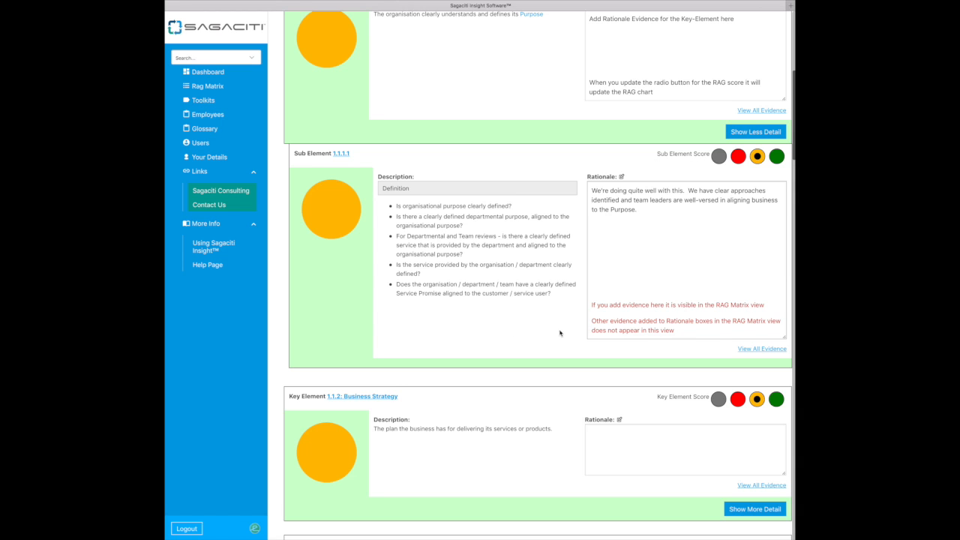
{"action": "scroll", "coordinate": [481, 328], "scroll_direction": "up", "scroll_amount": 15}
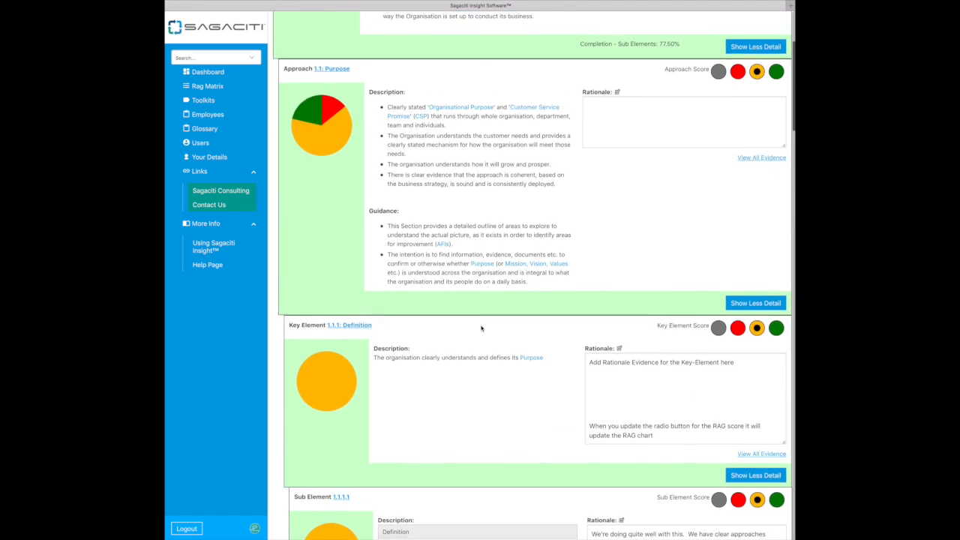
{"action": "scroll", "coordinate": [481, 328], "scroll_direction": "up", "scroll_amount": 3}
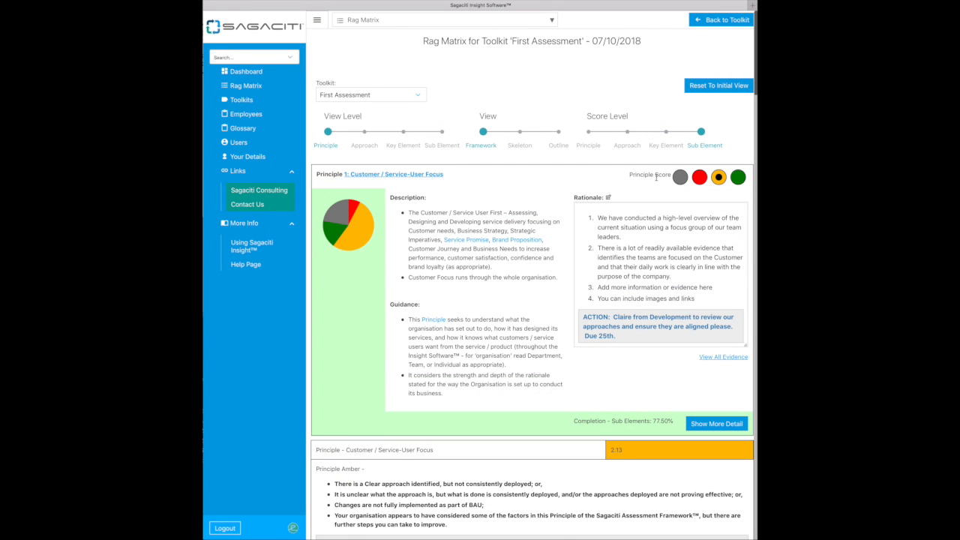
- Score Principle 1 Customer / Service-User Focus green, overriding the lower-level scores, and set it back to amber
{"action": "left_click", "coordinate": [739, 178]}
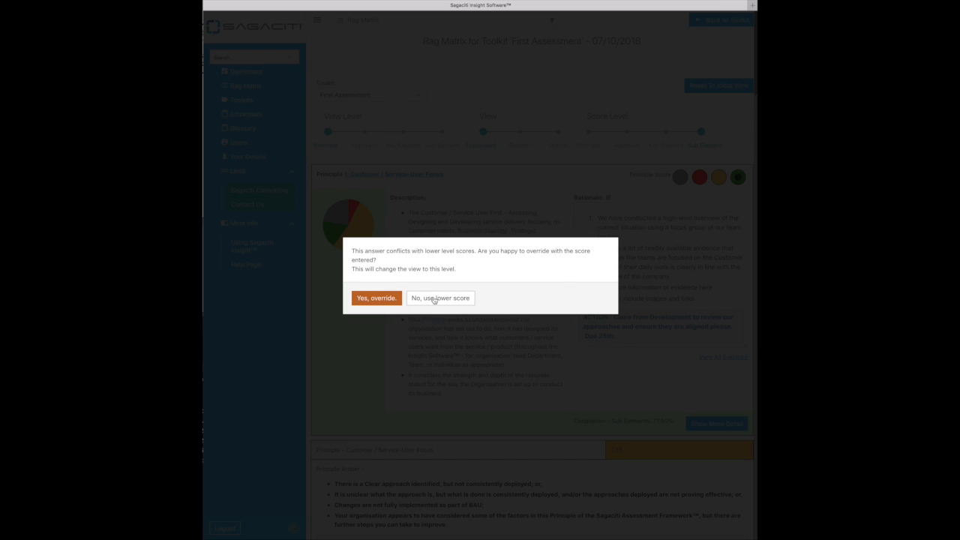
{"action": "left_click", "coordinate": [376, 299]}
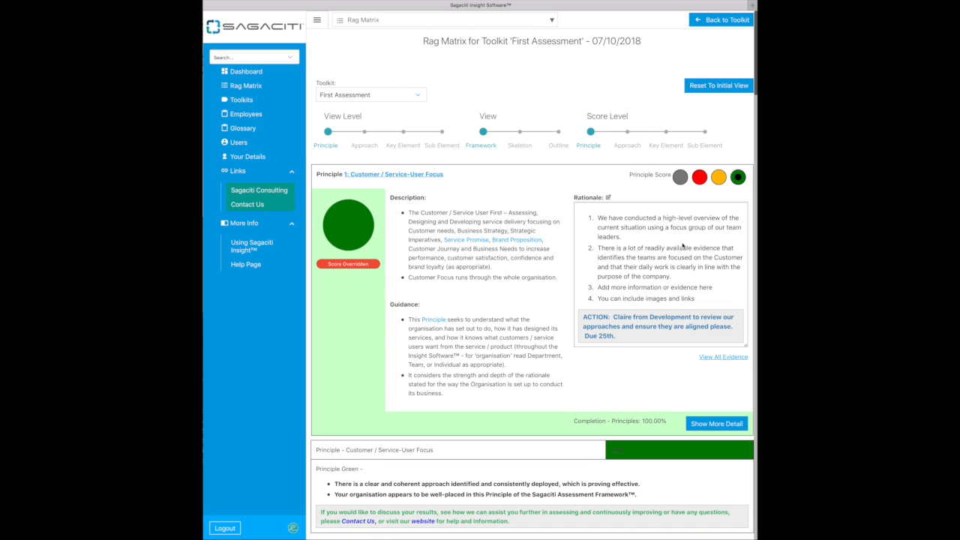
{"action": "left_click", "coordinate": [720, 177]}
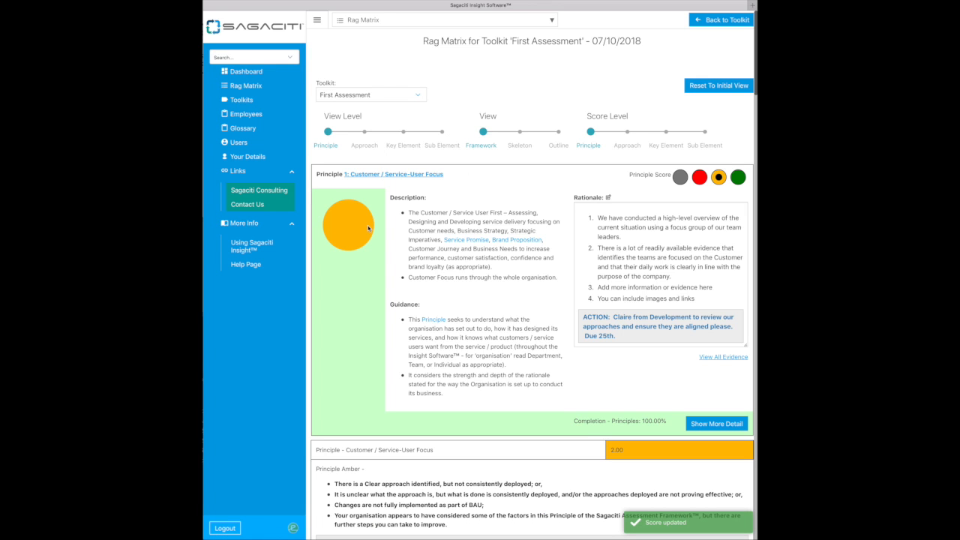
- Try scoring Principle 1 red, but choose to use the lower-level score instead of overriding
{"action": "left_click", "coordinate": [699, 177]}
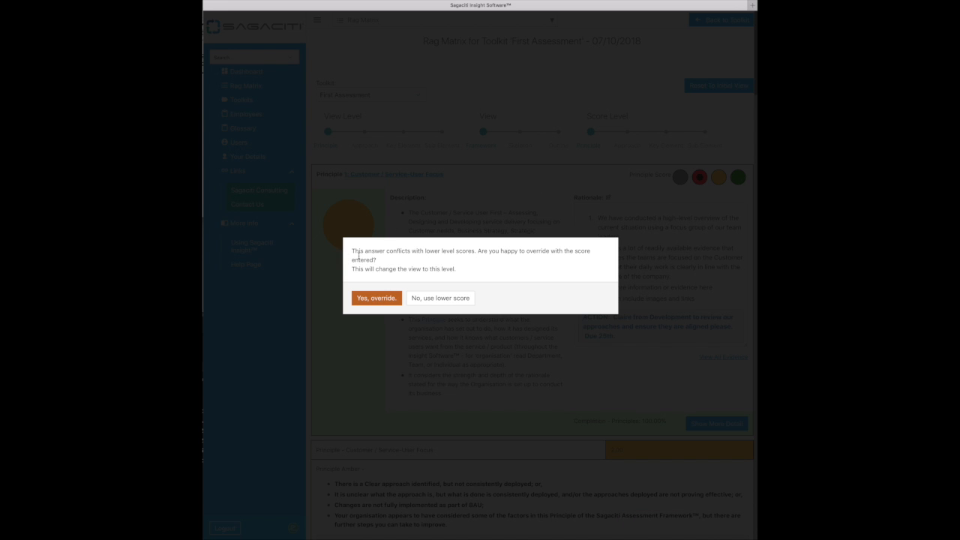
{"action": "left_click", "coordinate": [446, 299]}
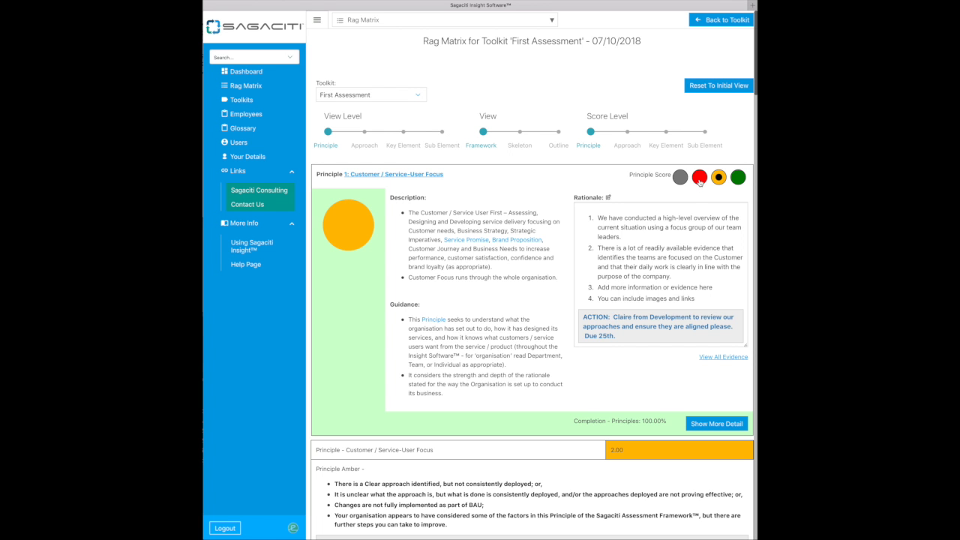